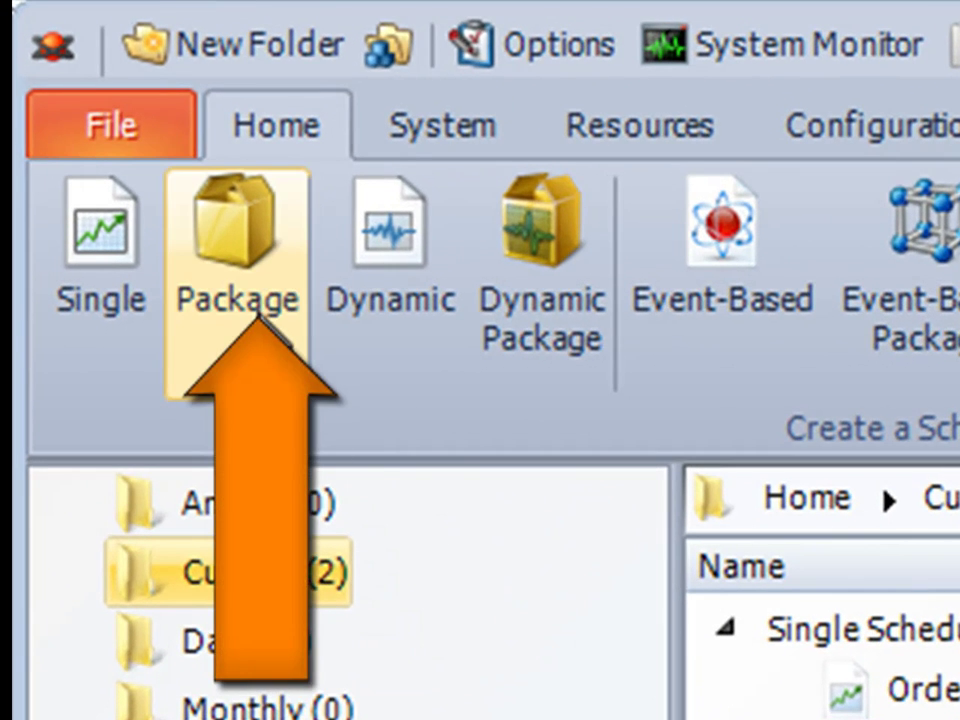
Start a new package schedule stored in the Weekly folder.
{"action": "left_click", "coordinate": [258, 318]}
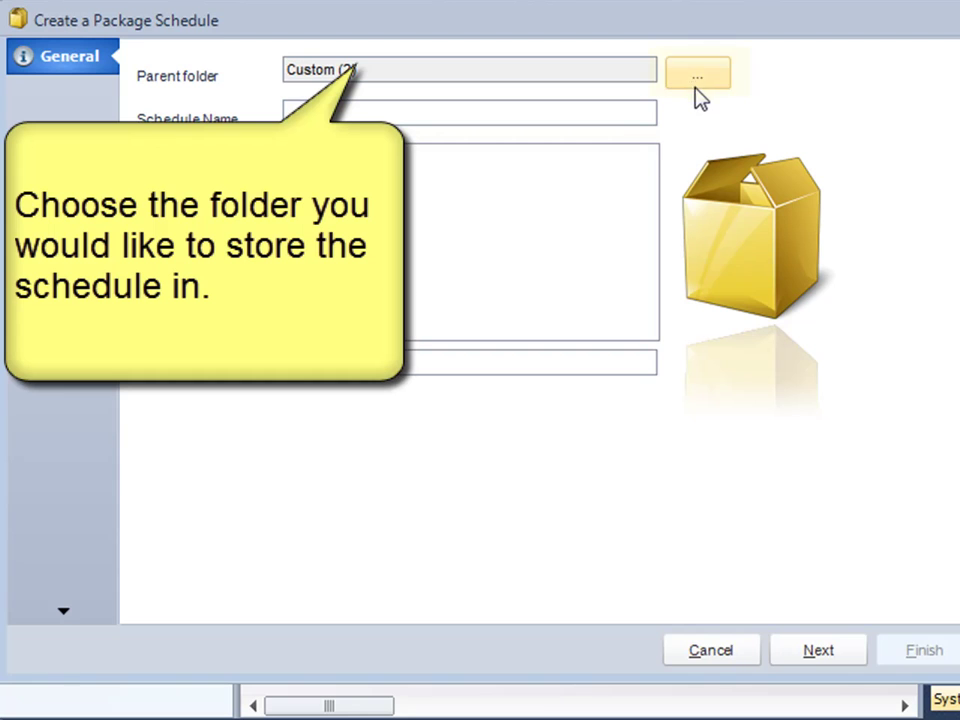
{"action": "left_click", "coordinate": [700, 82]}
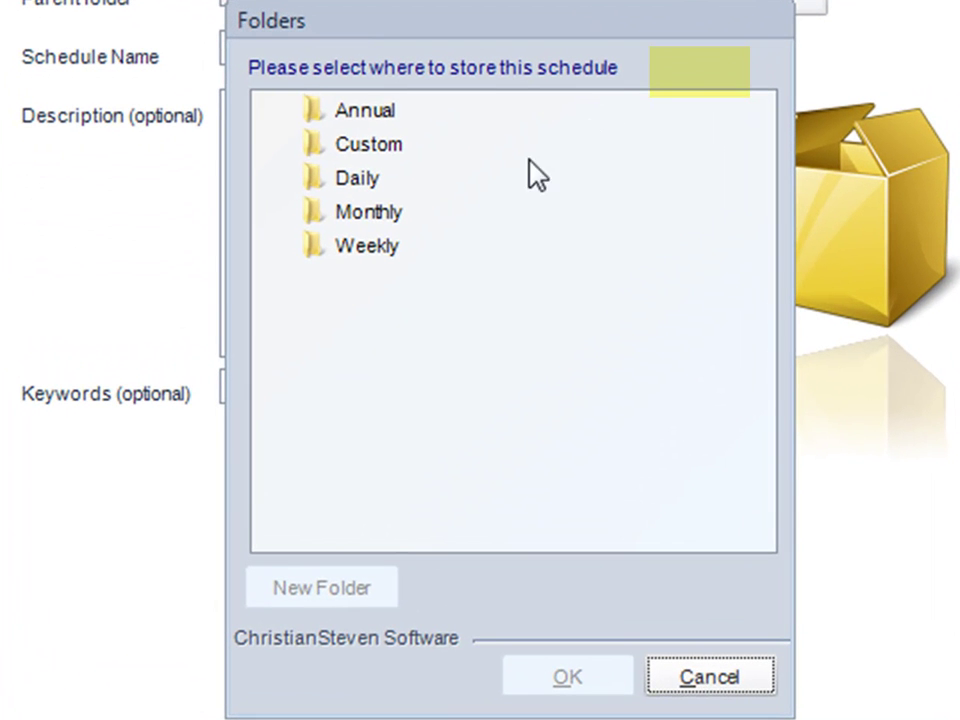
{"action": "left_click", "coordinate": [381, 252]}
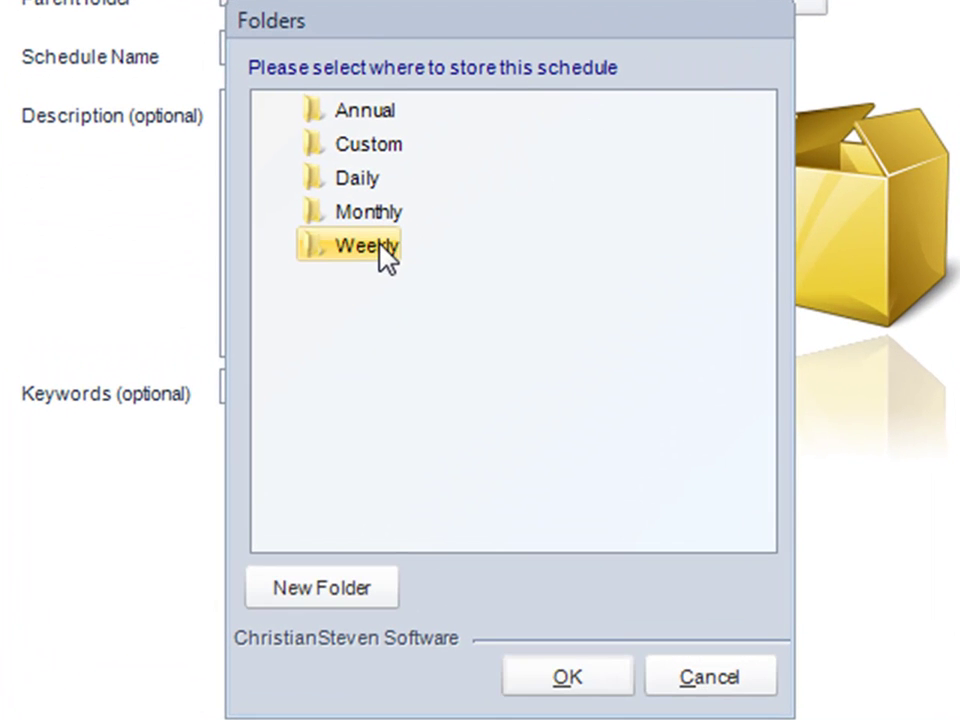
{"action": "left_click", "coordinate": [558, 688]}
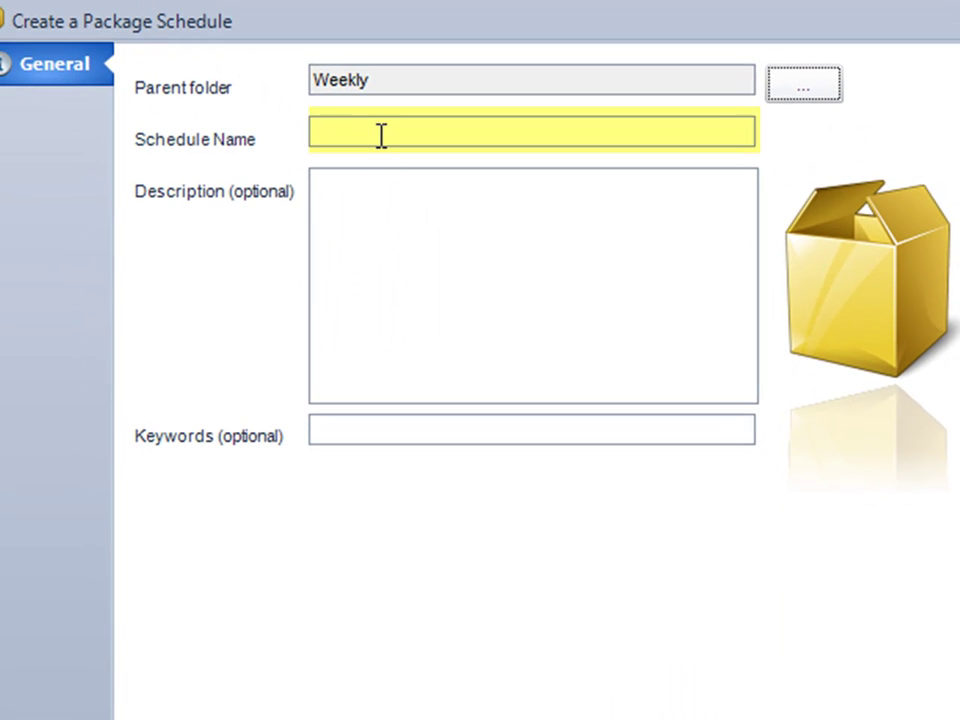
Name it 'My First Package' with a description and keywords (monday, friday, sales, weekly, the recipient).
{"action": "left_click", "coordinate": [381, 135]}
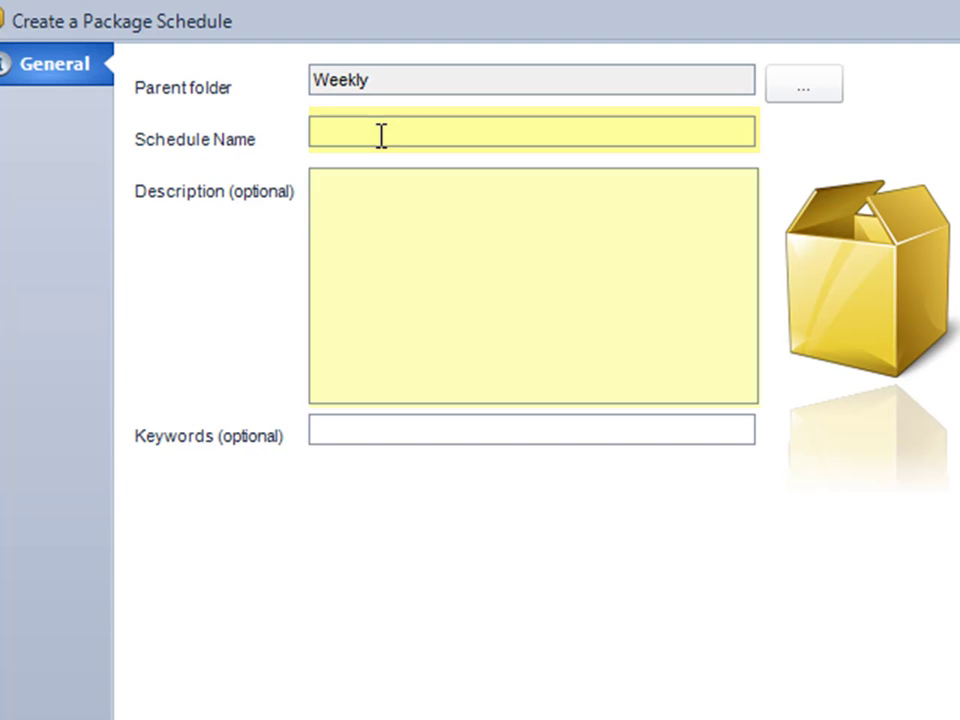
{"action": "type", "text": "My First Package"}
{"action": "left_click", "coordinate": [391, 237]}
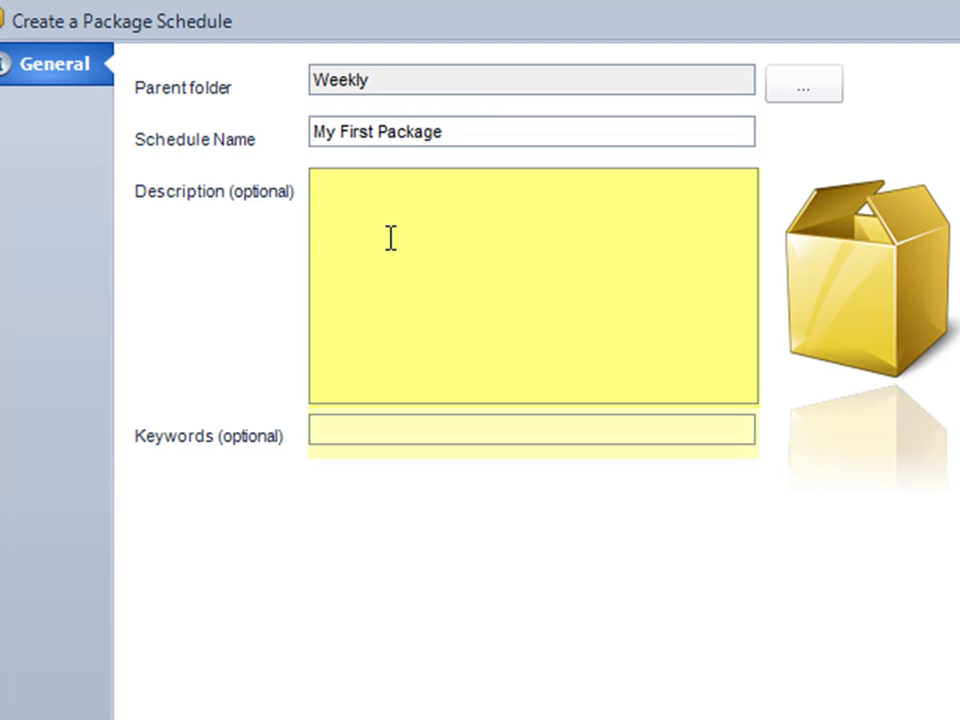
{"action": "type", "text": "Weekly reports to john on Monday and Friday"}
{"action": "left_click", "coordinate": [343, 430]}
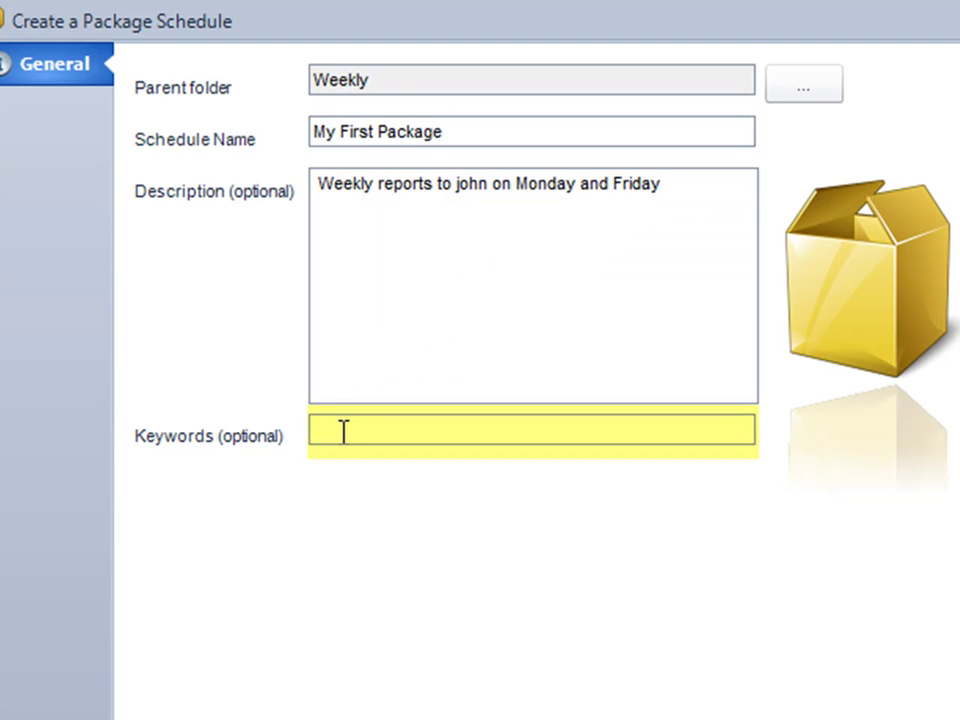
{"action": "key", "text": "Tab"}
{"action": "type", "text": "monday, friday, john, sales, weekly"}
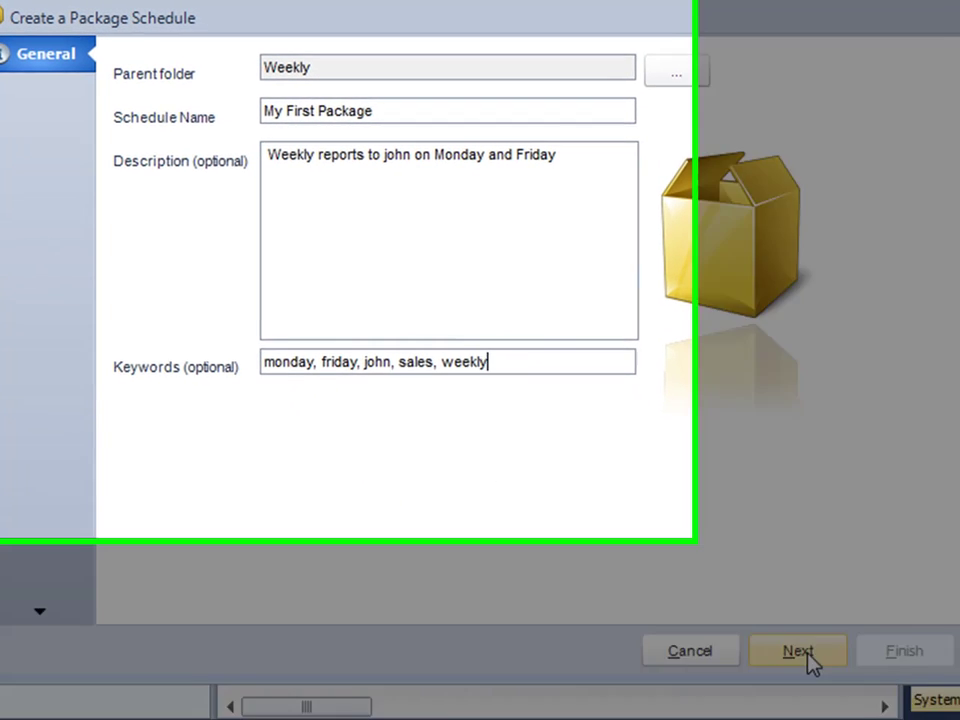
Set the schedule to start on 6/20/2011 with no end date.
{"action": "left_click", "coordinate": [808, 660]}
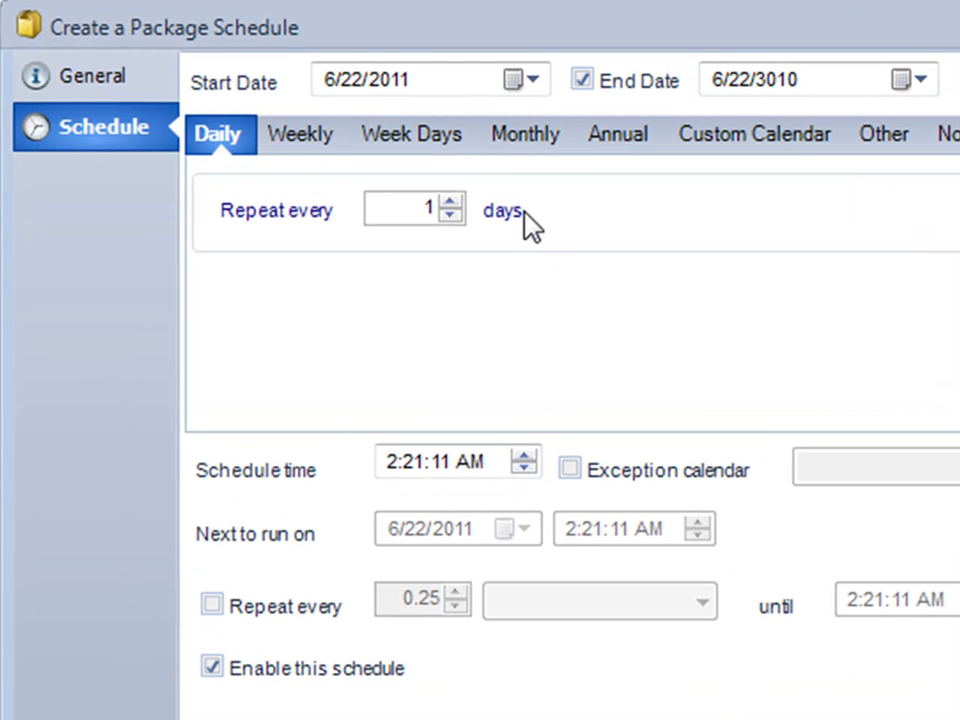
{"action": "left_click", "coordinate": [530, 88]}
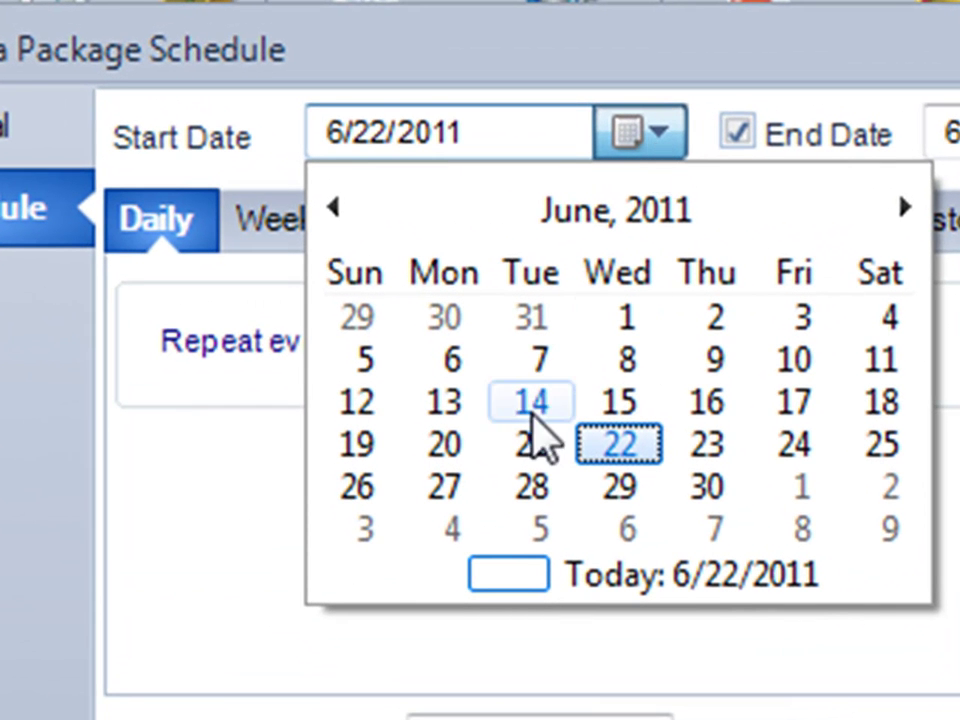
{"action": "left_click", "coordinate": [458, 452]}
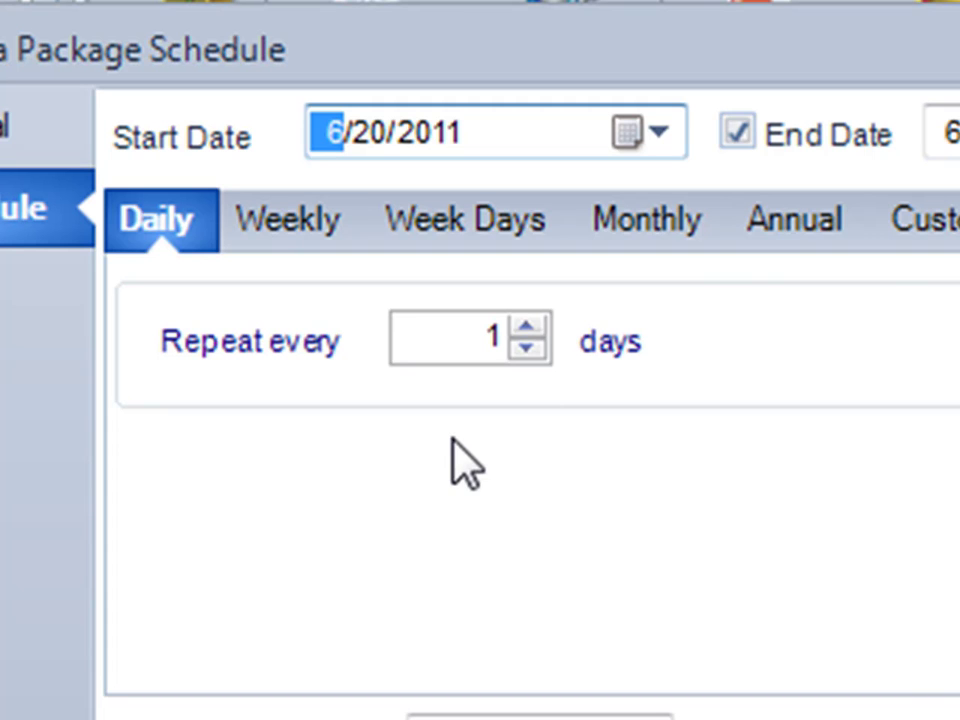
{"action": "left_click", "coordinate": [739, 150]}
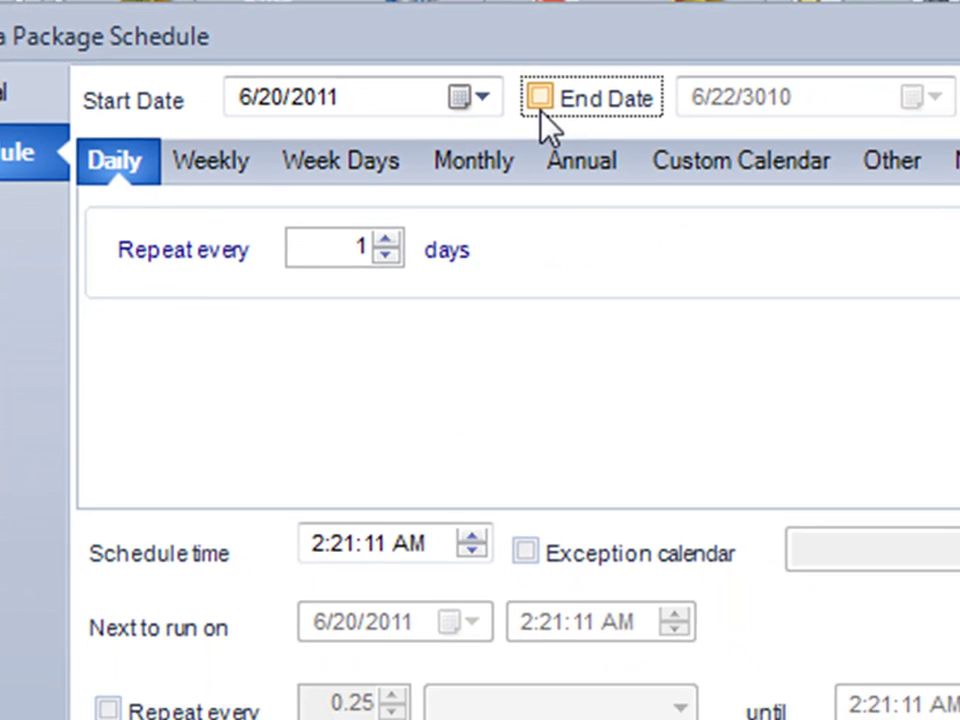
Repeat weekly on Monday and Friday only, at 8:00 AM.
{"action": "left_click", "coordinate": [247, 177]}
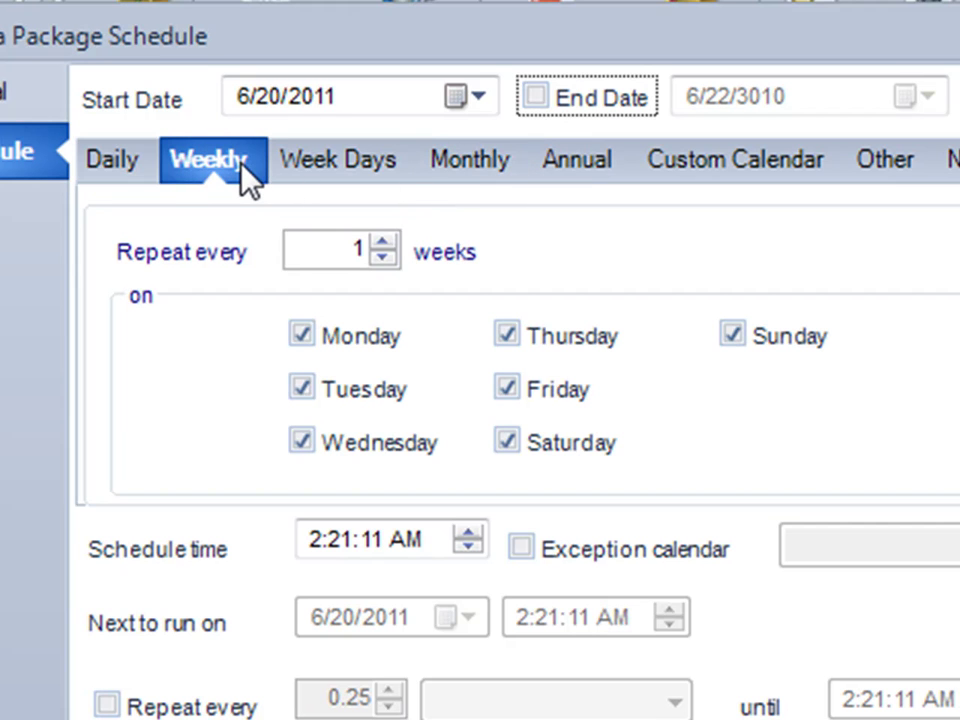
{"action": "left_click", "coordinate": [300, 389]}
{"action": "left_click", "coordinate": [302, 442]}
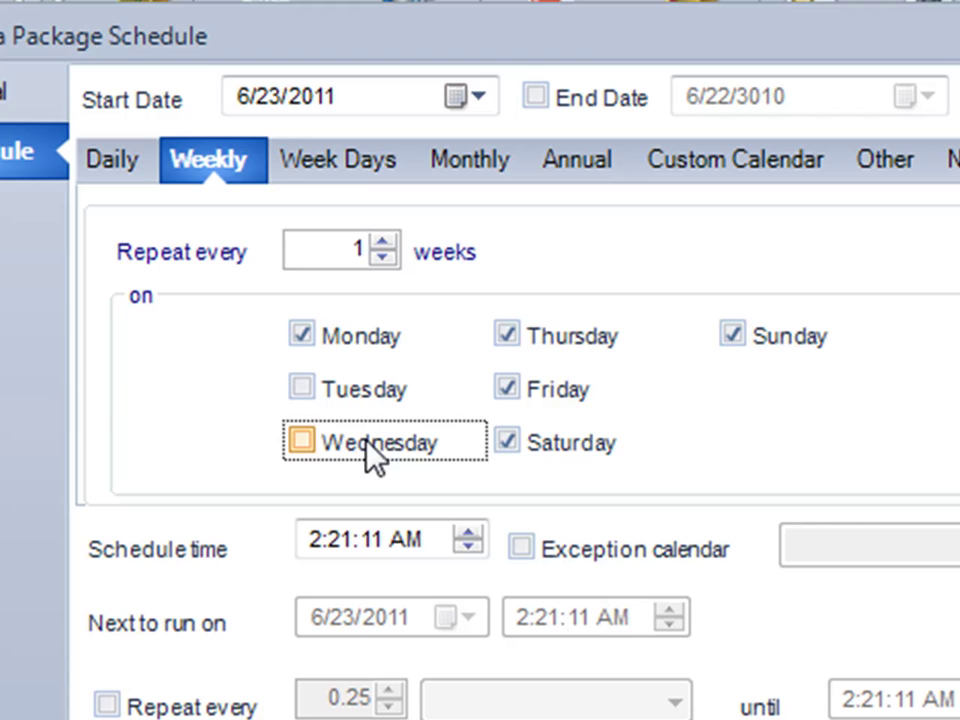
{"action": "left_click", "coordinate": [507, 336]}
{"action": "left_click", "coordinate": [534, 444]}
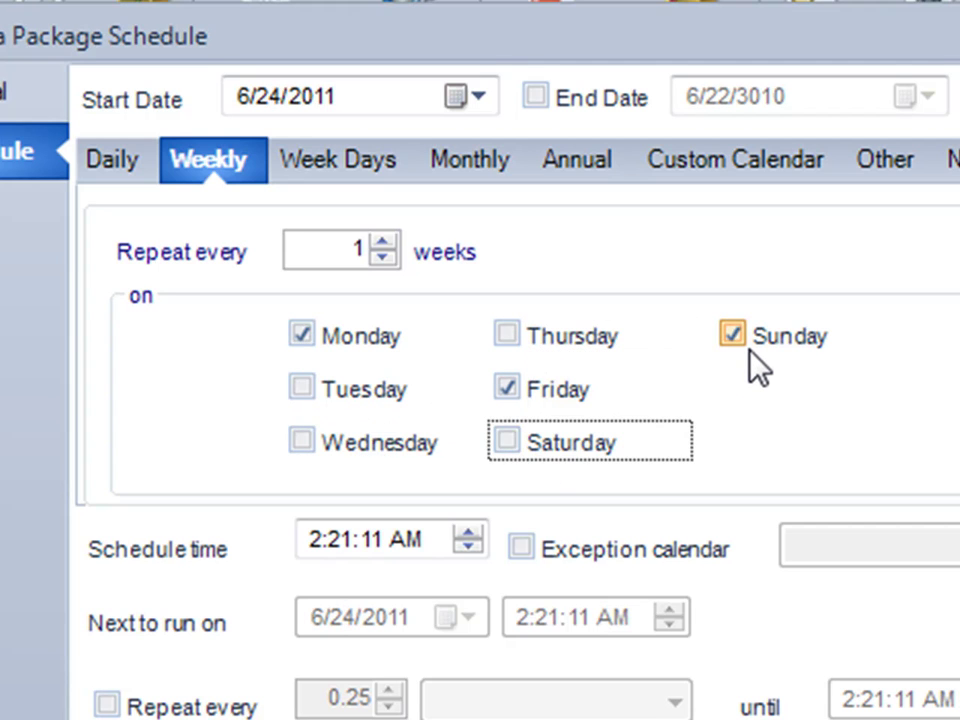
{"action": "left_click", "coordinate": [752, 360]}
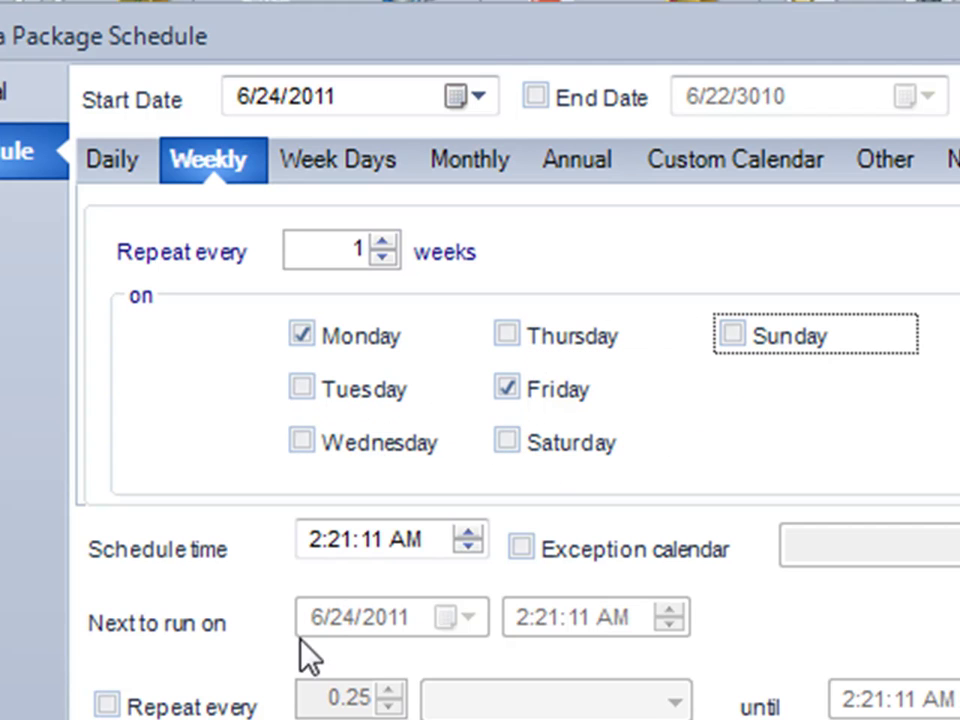
{"action": "left_click", "coordinate": [314, 550]}
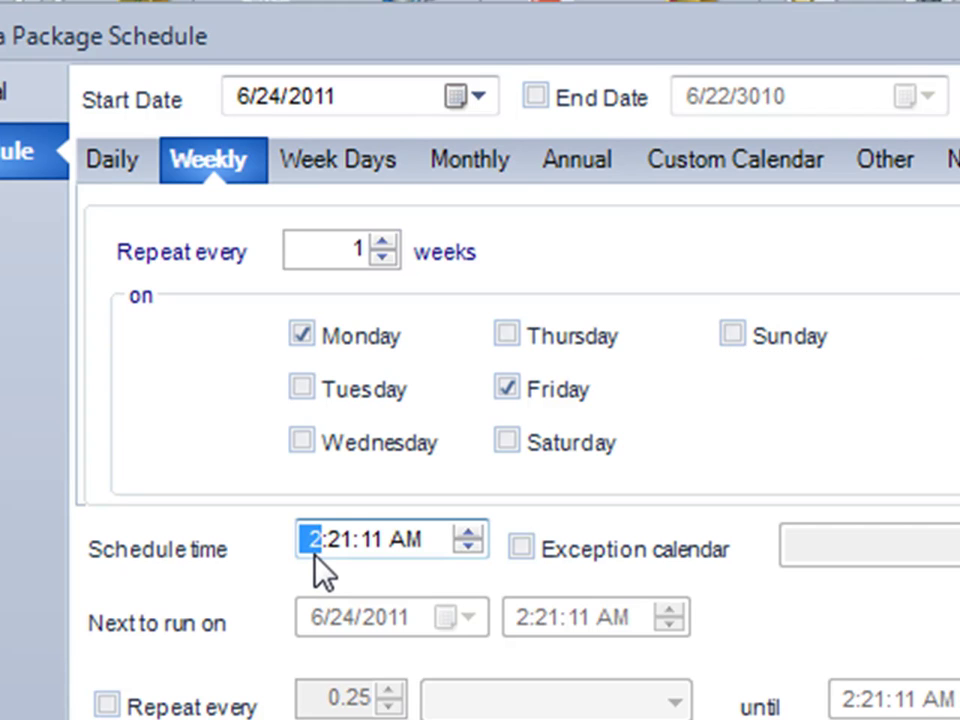
{"action": "type", "text": "8:0"}
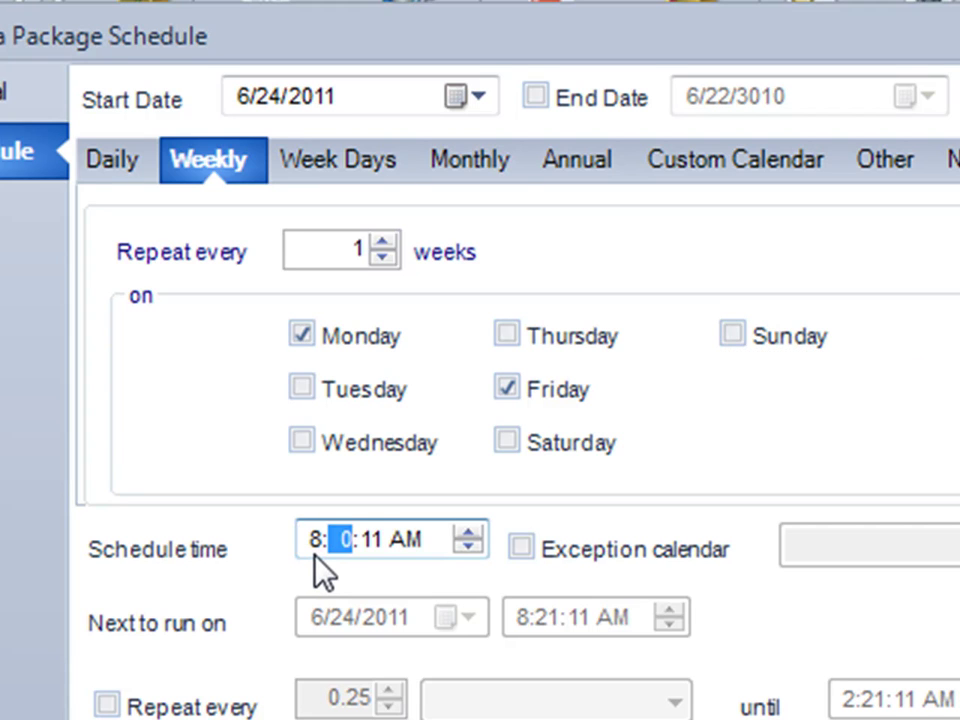
{"action": "type", "text": "0:0"}
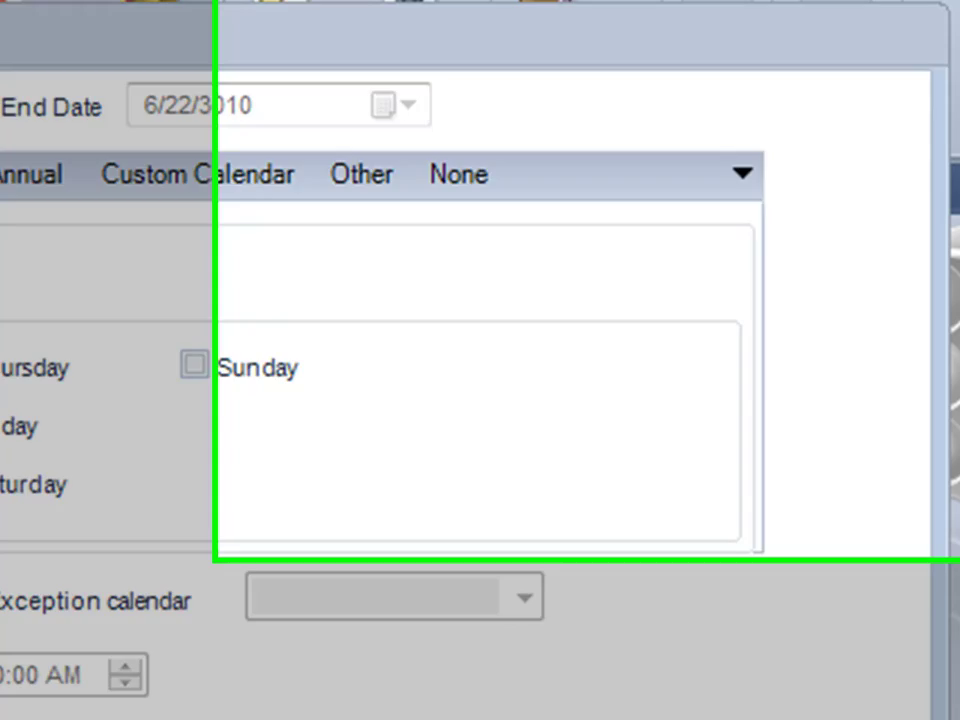
{"action": "left_click", "coordinate": [766, 684]}
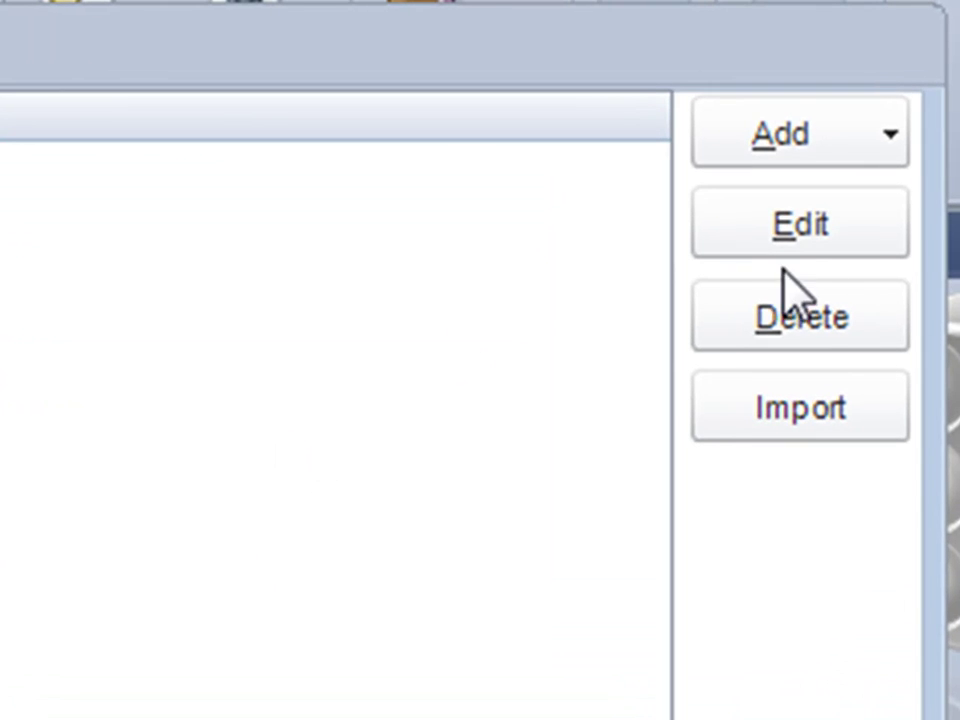
Add an email destination named for the recipient and enter the recipient's e-mail address.
{"action": "left_click", "coordinate": [893, 145]}
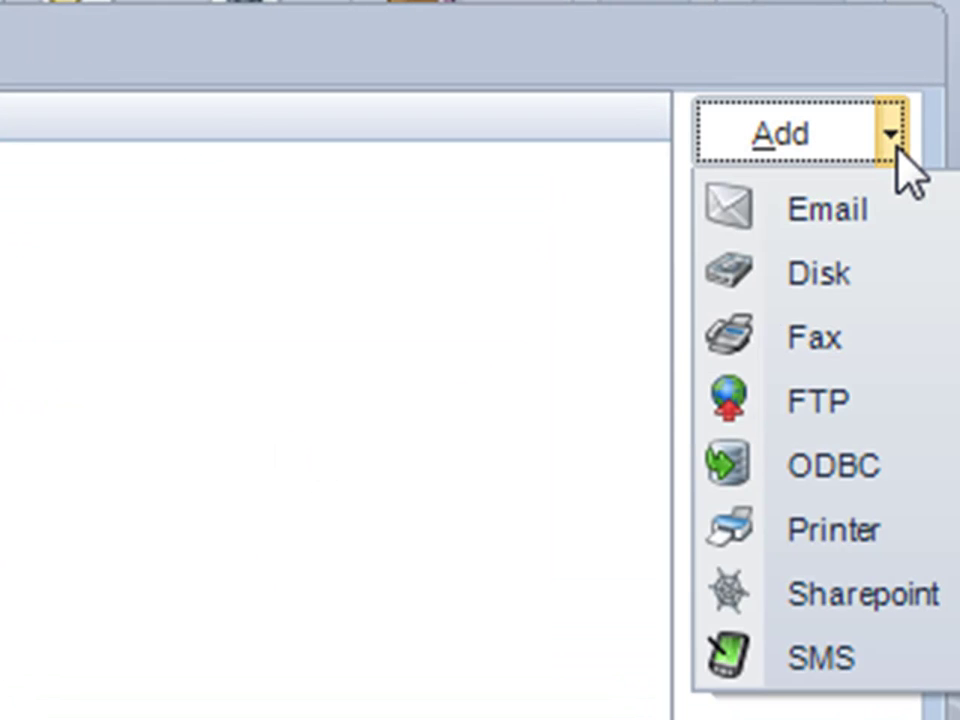
{"action": "left_click", "coordinate": [863, 222]}
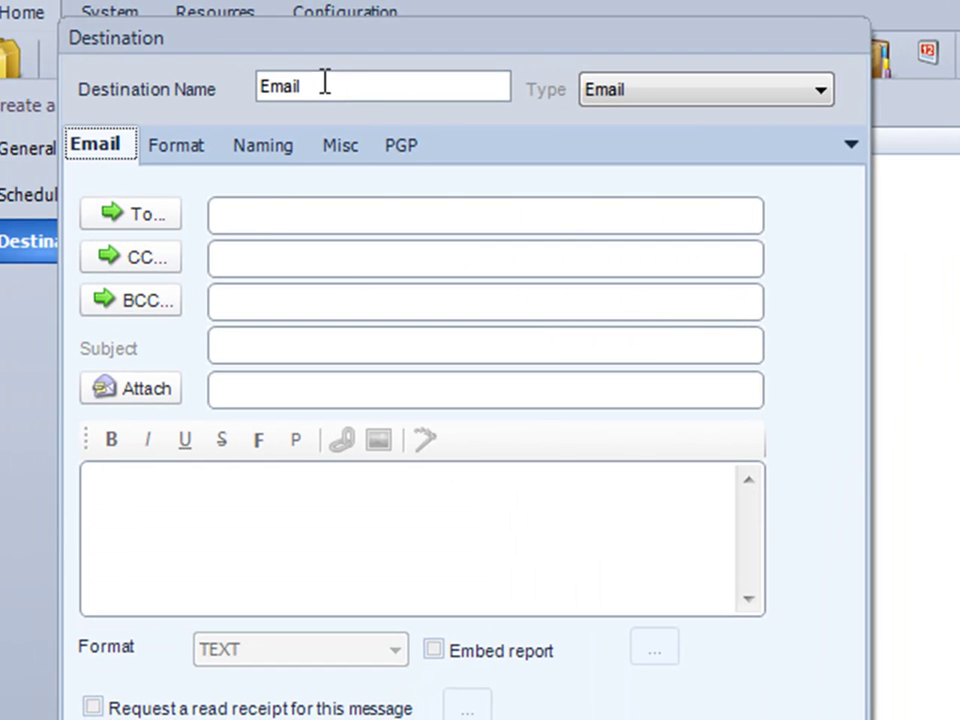
{"action": "left_click_drag", "start_coordinate": [324, 84], "coordinate": [147, 75]}
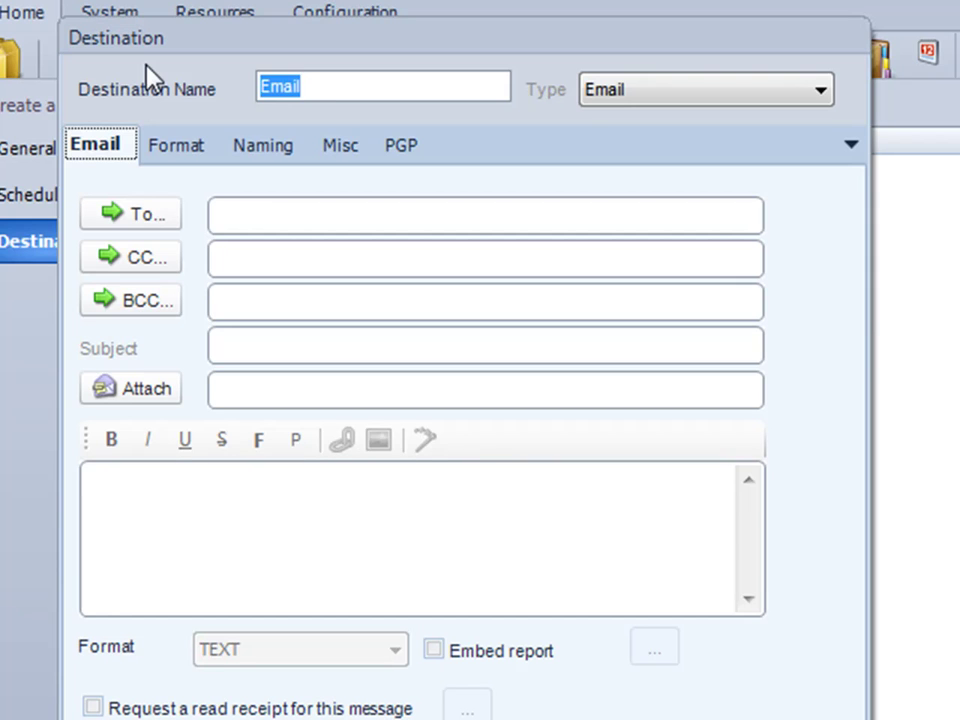
{"action": "type", "text": "Email to john"}
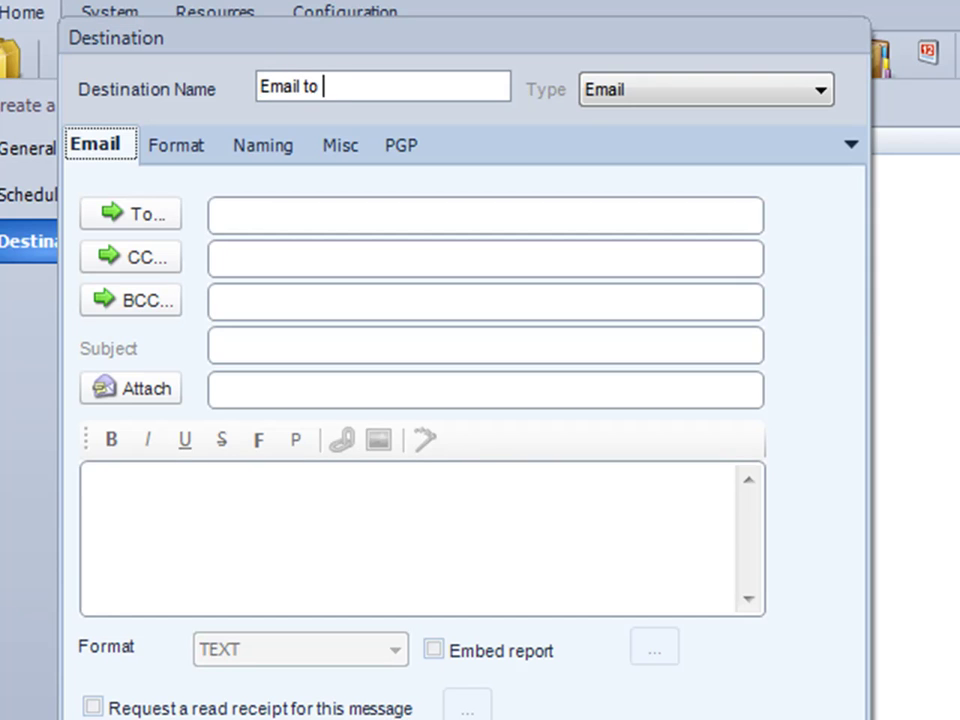
{"action": "left_click", "coordinate": [292, 216]}
{"action": "type", "text": "john@here.com"}
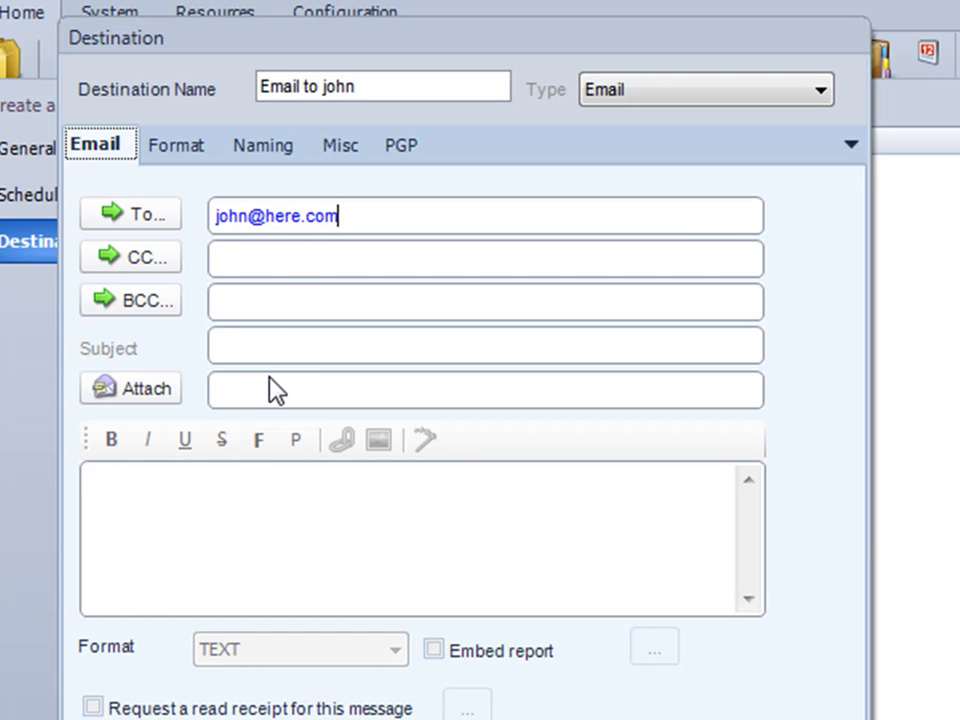
Set subject 'Weekly Sales reports' and a greeting message 'Here are your weekly sales reports'.
{"action": "left_click", "coordinate": [271, 352]}
{"action": "type", "text": "Weekly Sales reports"}
{"action": "left_click", "coordinate": [197, 499]}
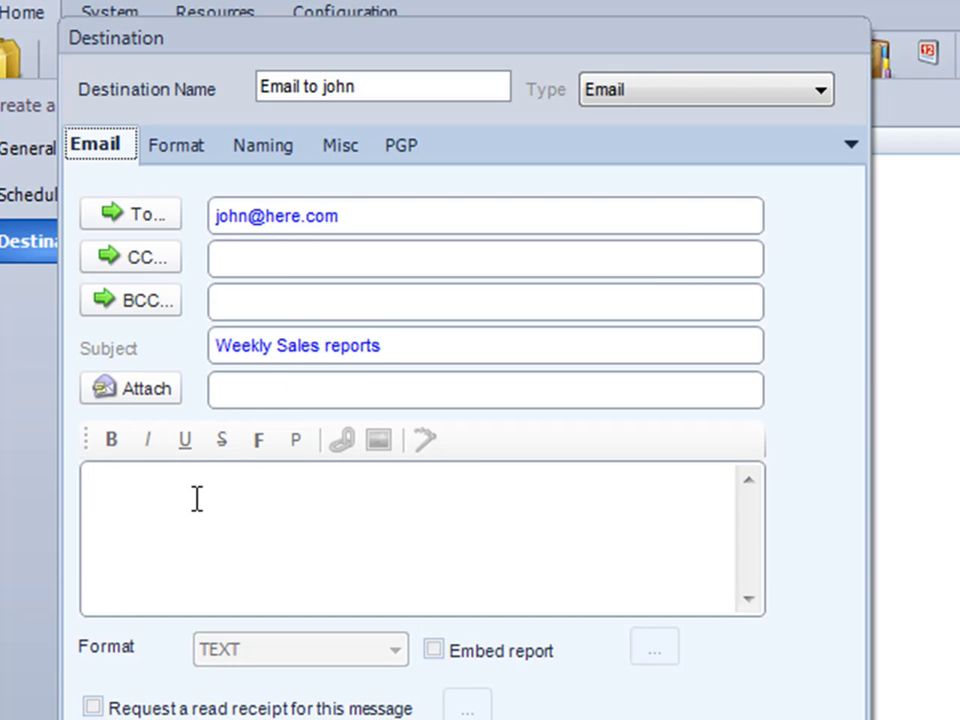
{"action": "type", "text": "Dear John,"}
{"action": "key", "text": "Return"}
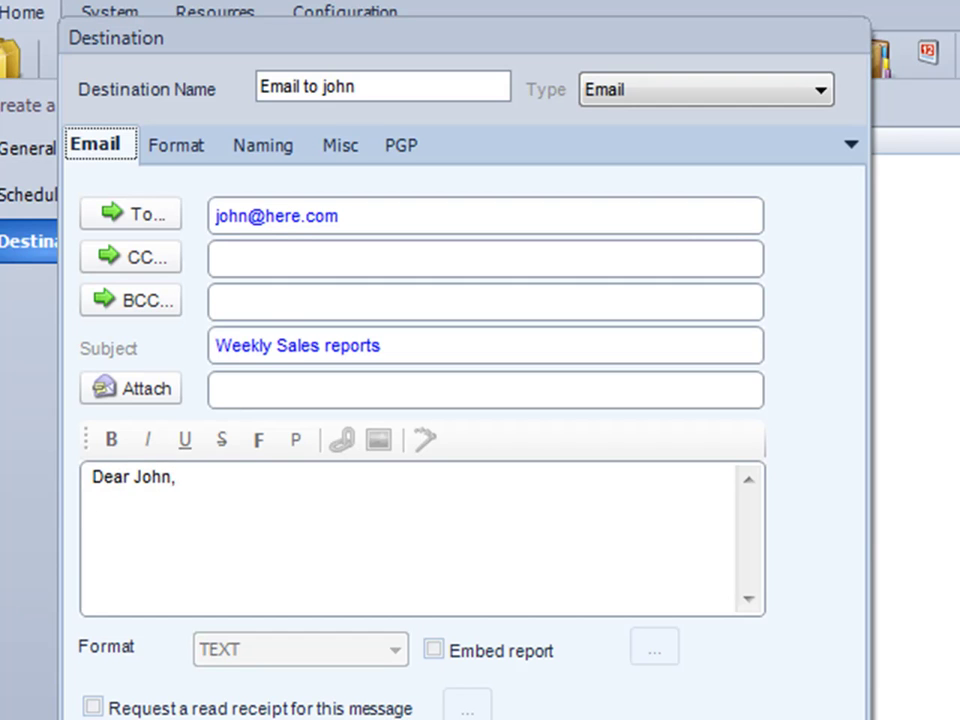
{"action": "type", "text": "Here are your weekly sales reports"}
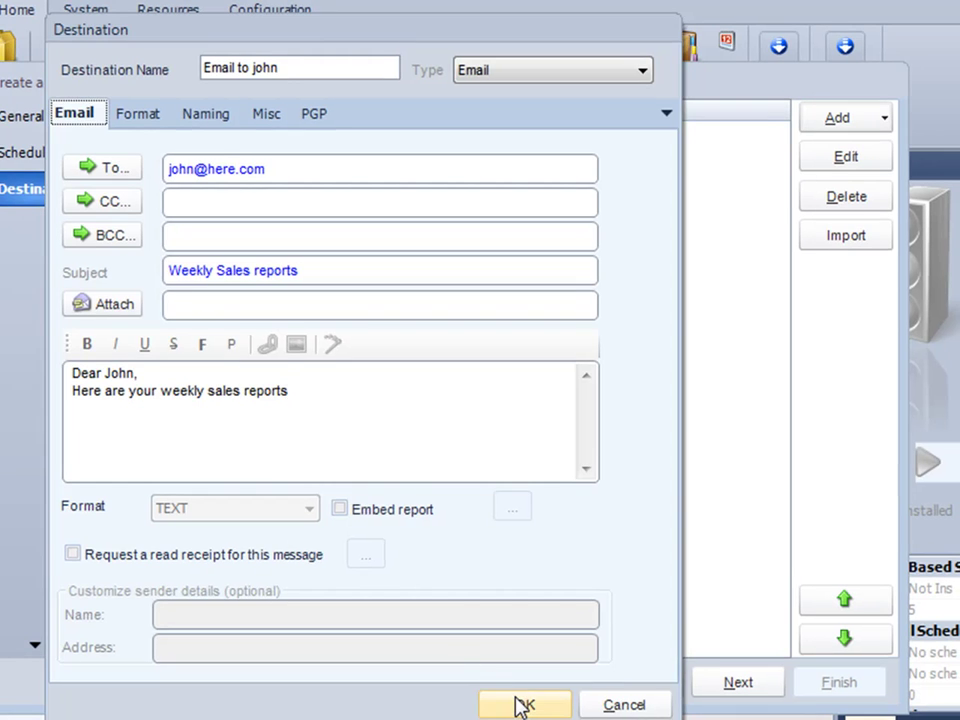
Save the email destination and browse the sample folder for a report to add.
{"action": "left_click", "coordinate": [521, 705]}
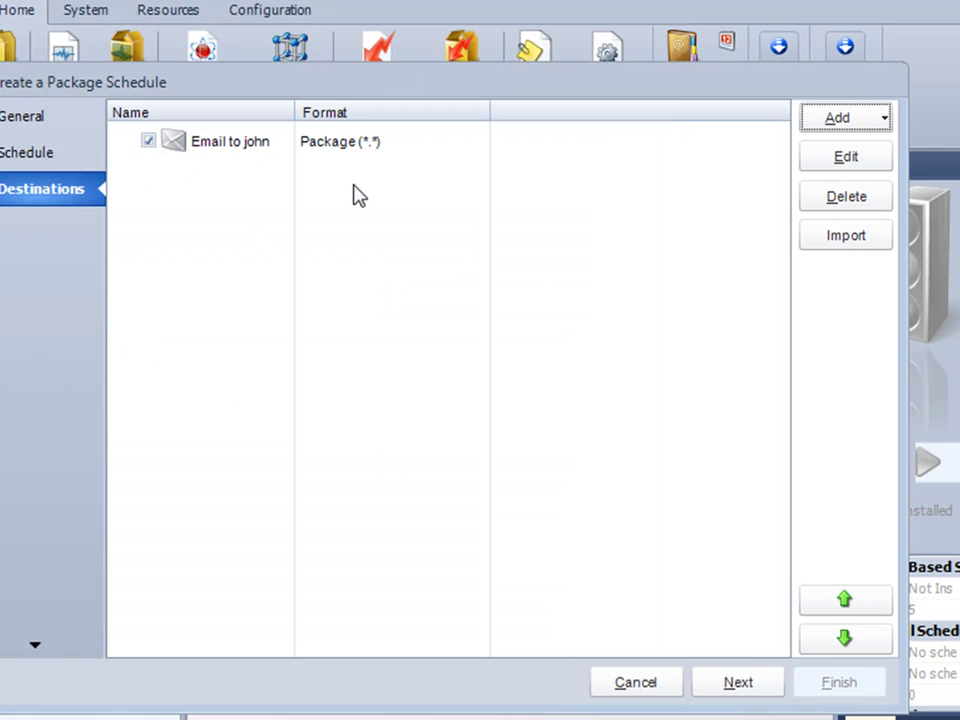
{"action": "left_click", "coordinate": [729, 688]}
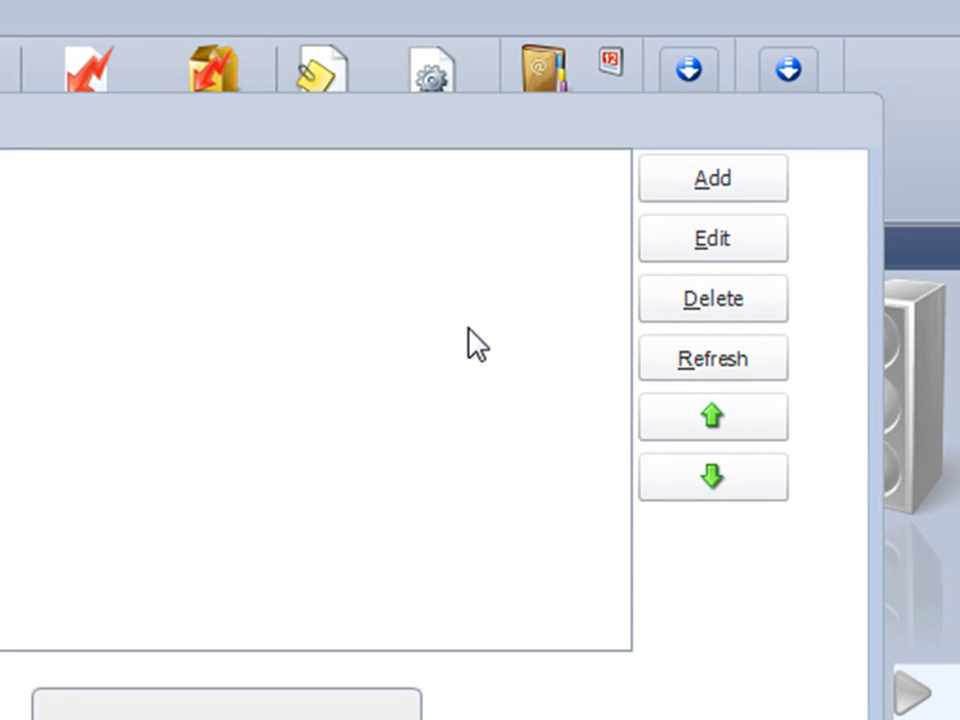
{"action": "left_click", "coordinate": [693, 194]}
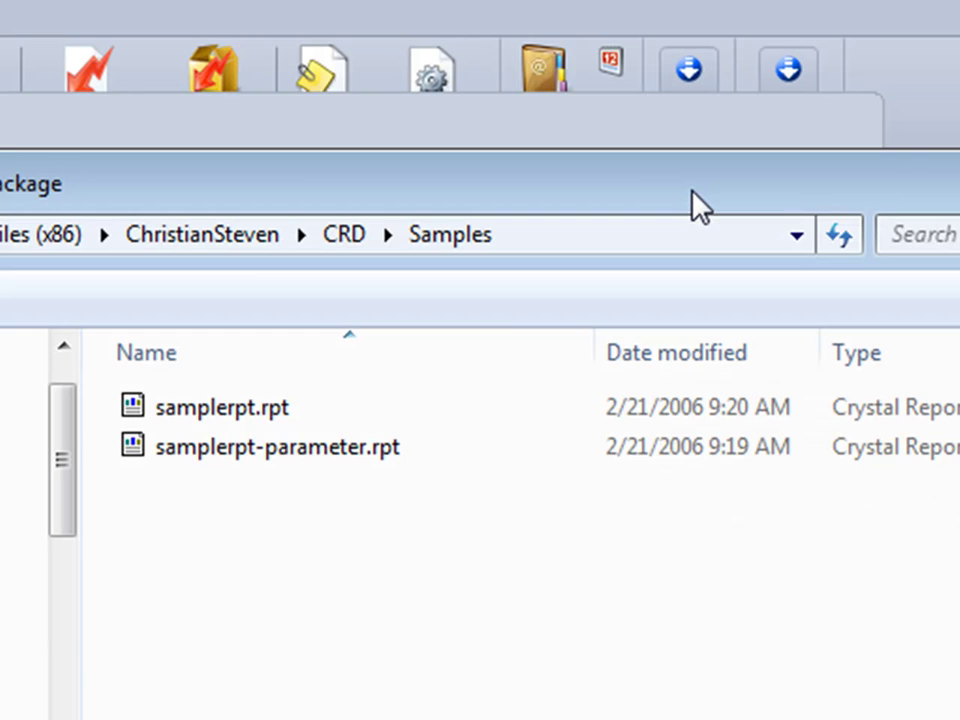
{"action": "left_click_drag", "start_coordinate": [311, 204], "coordinate": [231, 186]}
Add samplerpt.rpt (Top 20 Companies) with Acrobat PDF output and PDF options enabled, then view Parameters.
{"action": "double_click", "coordinate": [171, 394]}
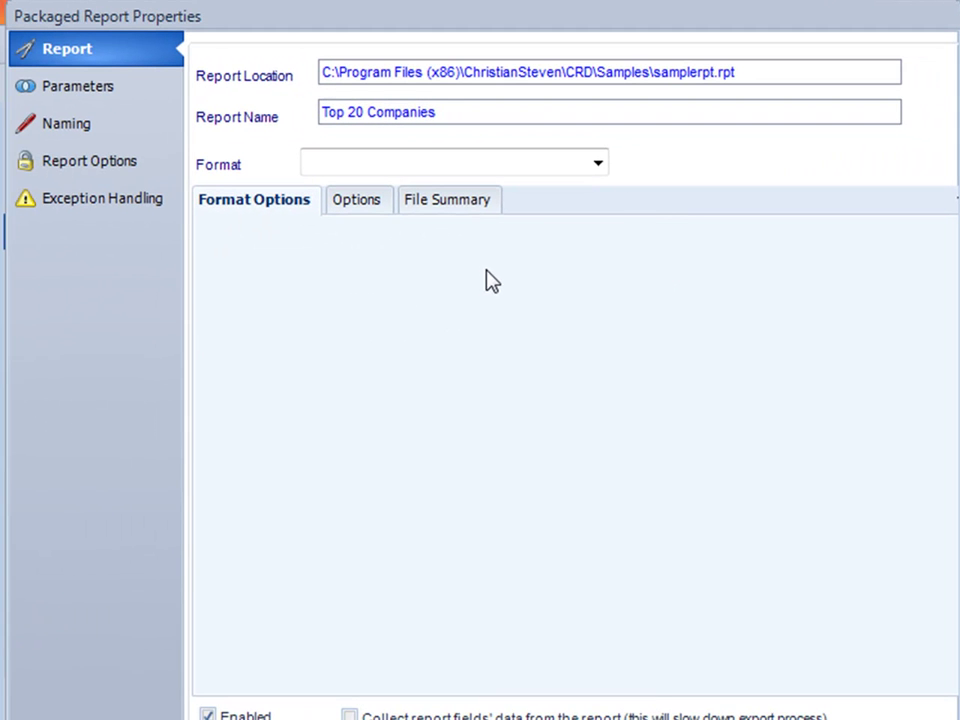
{"action": "left_click", "coordinate": [598, 166]}
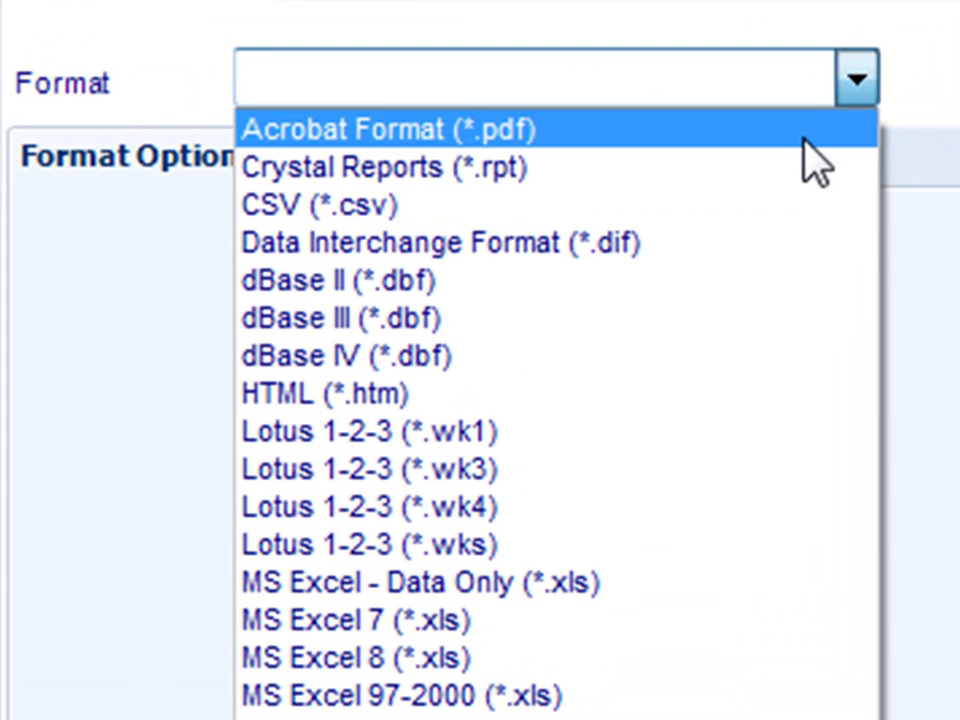
{"action": "left_click", "coordinate": [804, 139]}
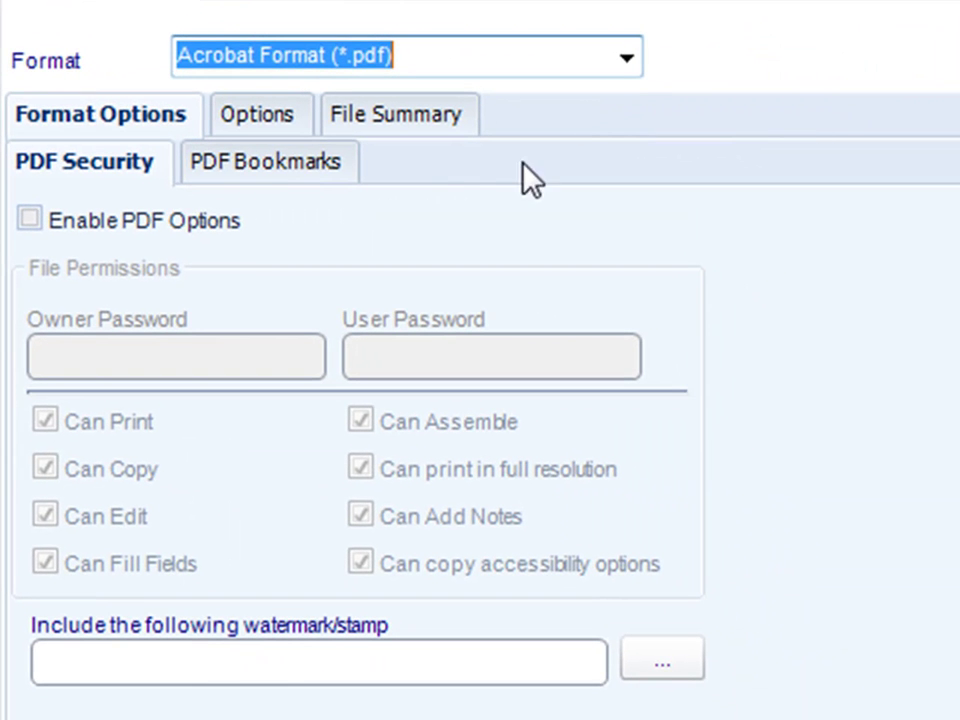
{"action": "left_click", "coordinate": [38, 220]}
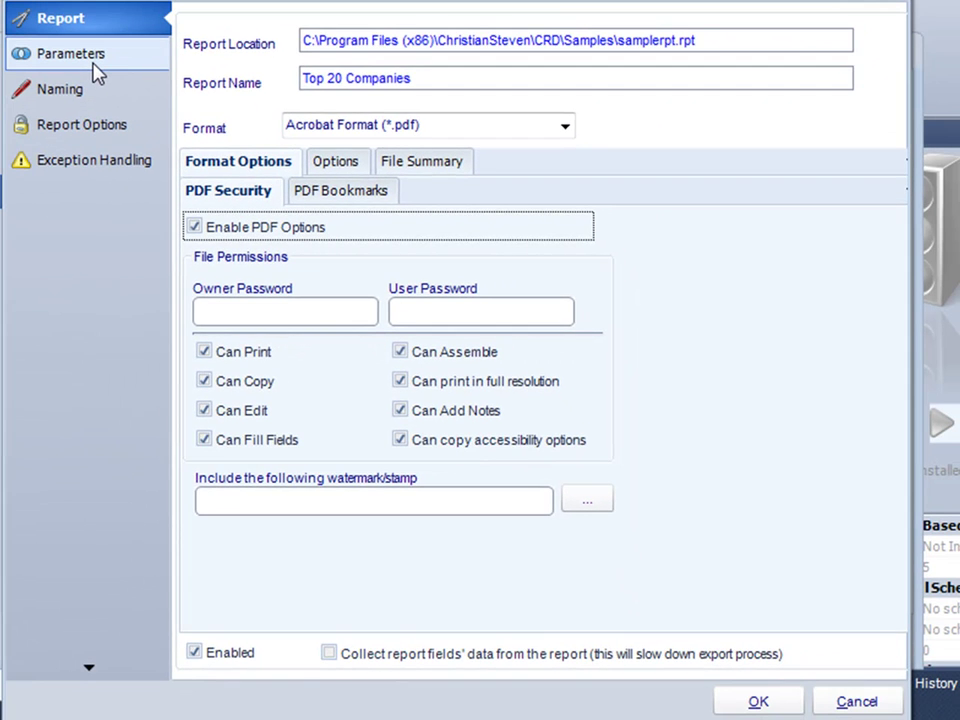
{"action": "left_click", "coordinate": [95, 69]}
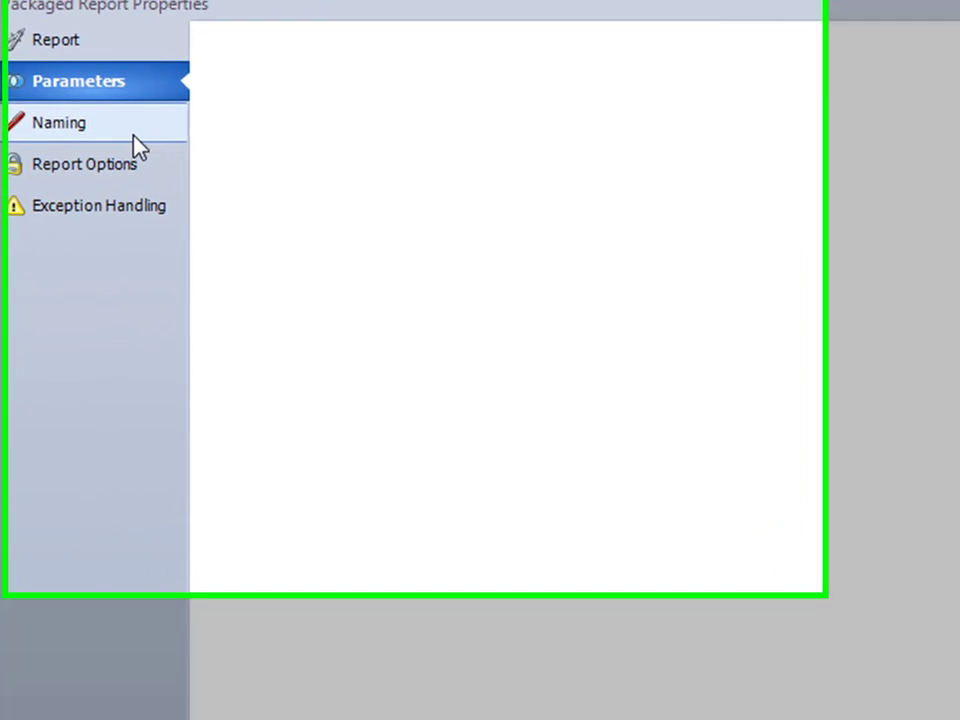
Use a custom output file name of 'Sales Report'.
{"action": "left_click", "coordinate": [124, 100]}
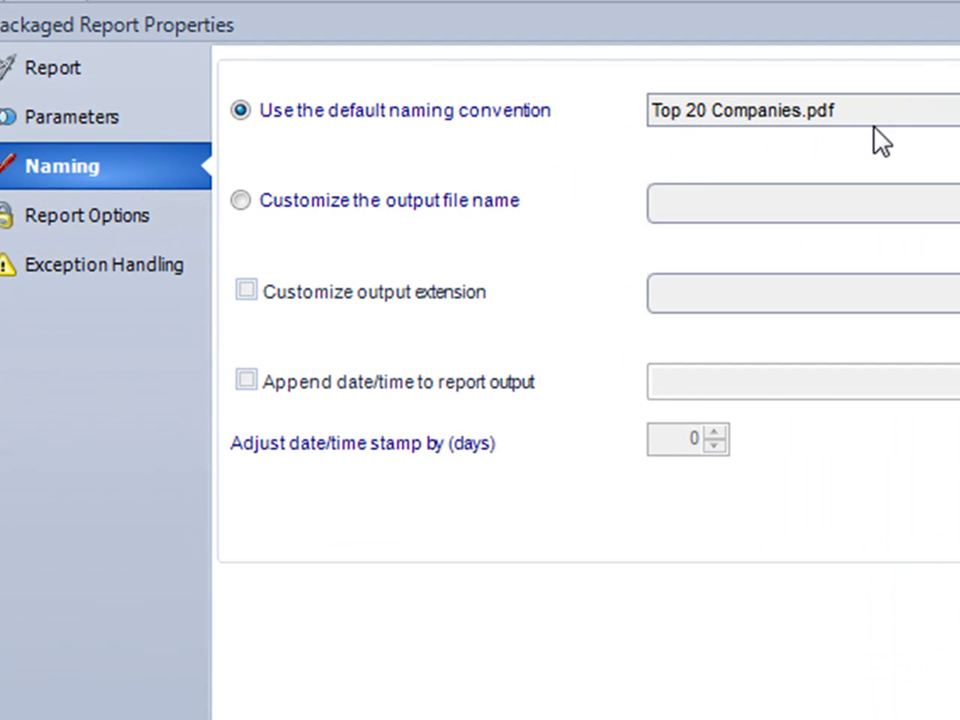
{"action": "left_click", "coordinate": [379, 205]}
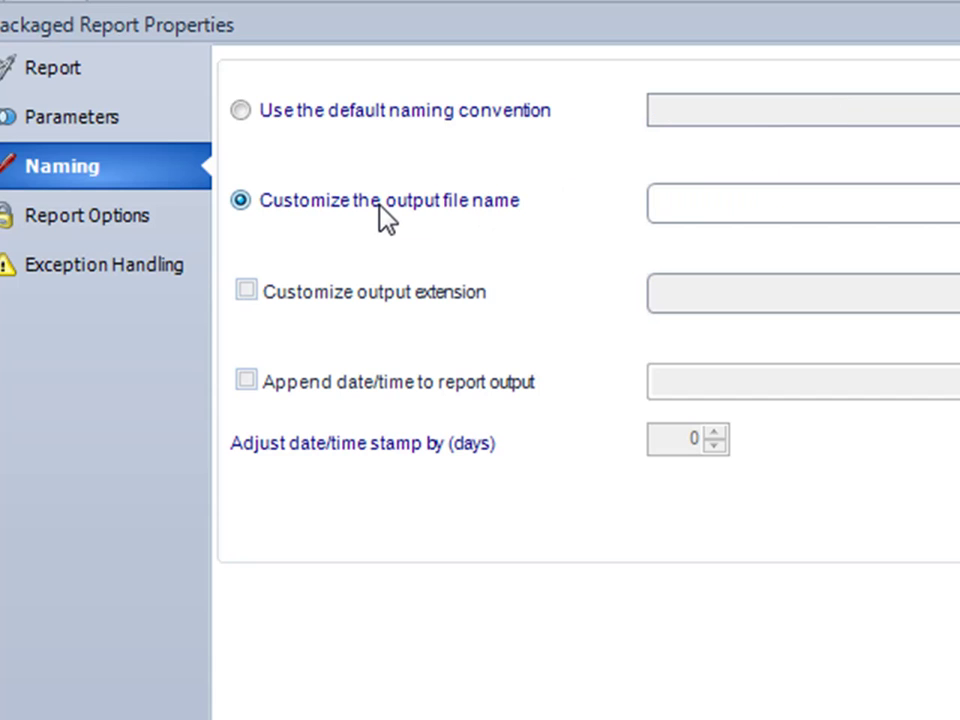
{"action": "left_click", "coordinate": [722, 199]}
{"action": "type", "text": "Sales re"}
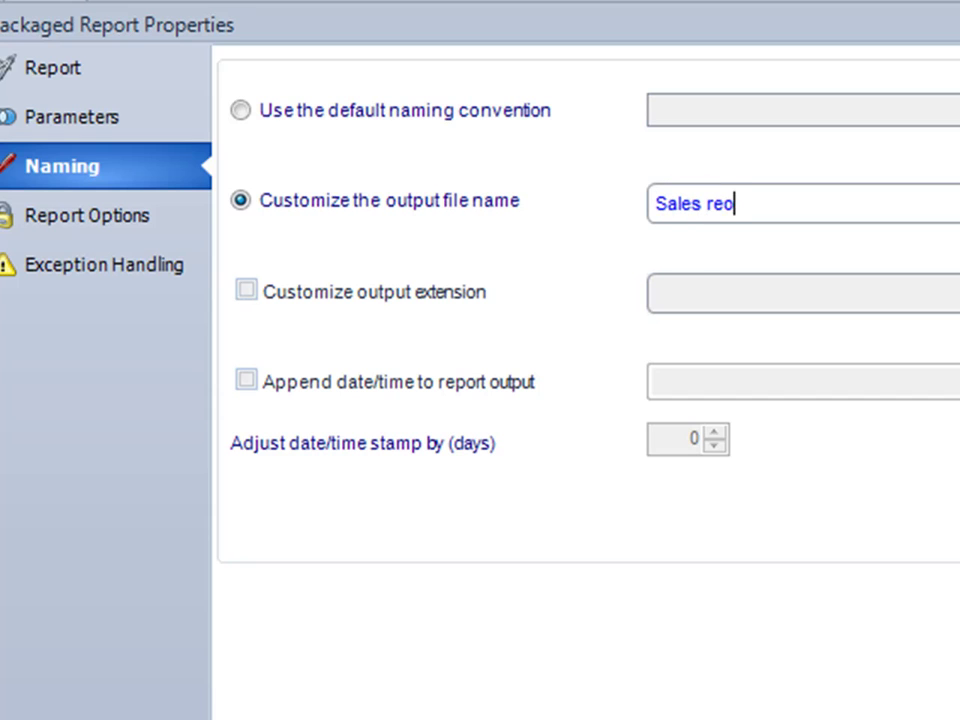
{"action": "key", "text": "BackSpace"}
{"action": "type", "text": "p"}
{"action": "key", "text": "BackSpace"}
{"action": "key", "text": "BackSpace"}
{"action": "key", "text": "BackSpace"}
{"action": "type", "text": "Report"}
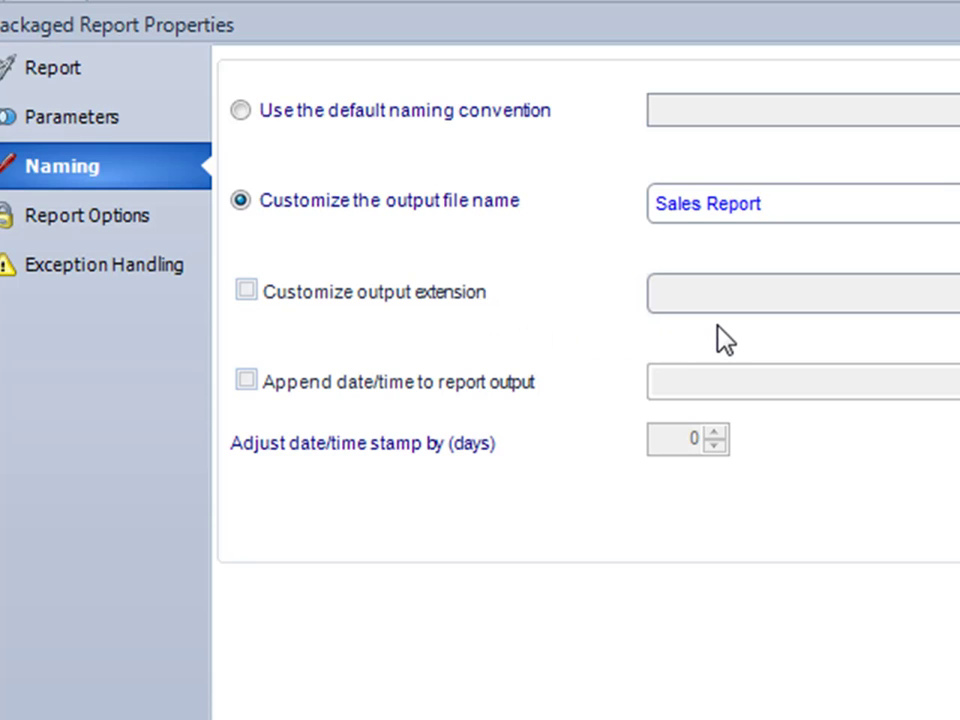
Append the date to the file name in MM-dd-yyyy format.
{"action": "left_click", "coordinate": [354, 384]}
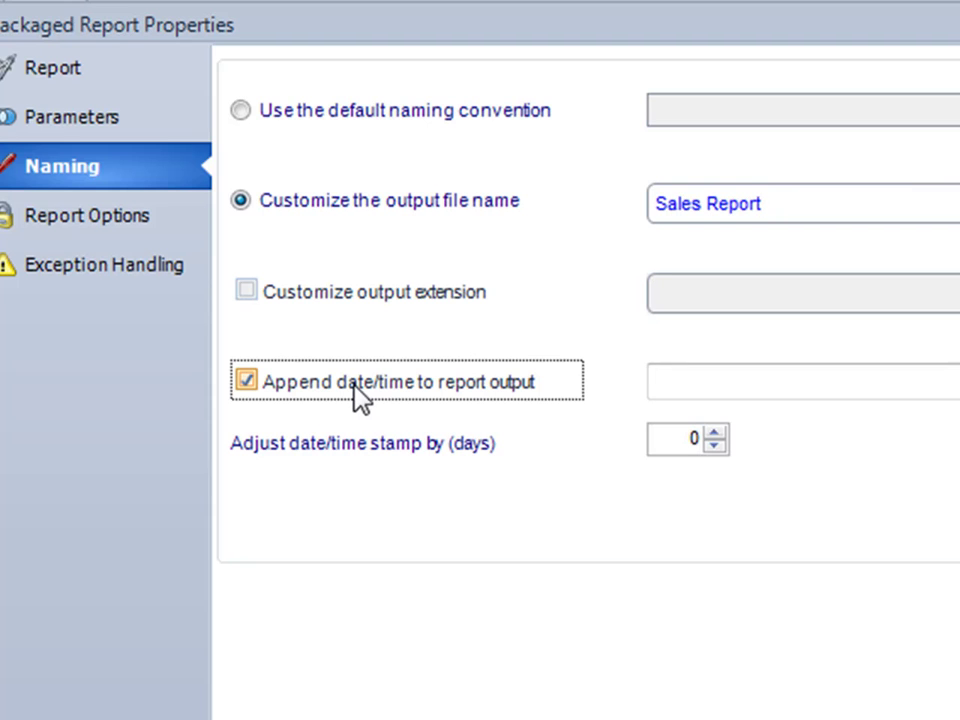
{"action": "left_click", "coordinate": [800, 381]}
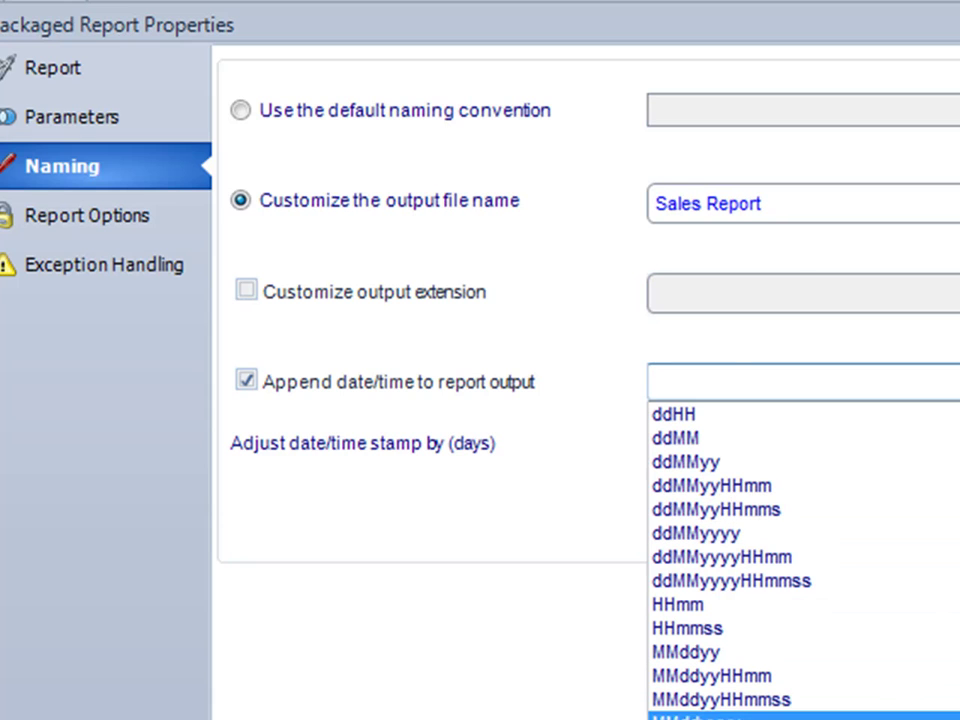
{"action": "left_click", "coordinate": [700, 716]}
{"action": "left_click", "coordinate": [681, 392]}
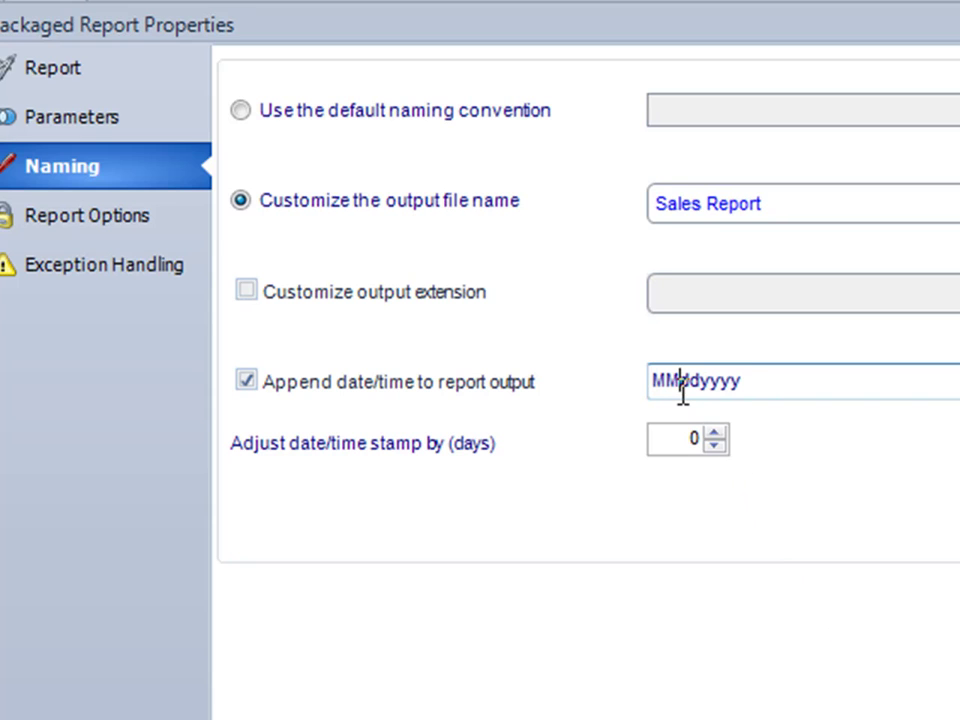
{"action": "type", "text": "-"}
{"action": "key", "text": "Right"}
{"action": "key", "text": "Right"}
{"action": "type", "text": "-"}
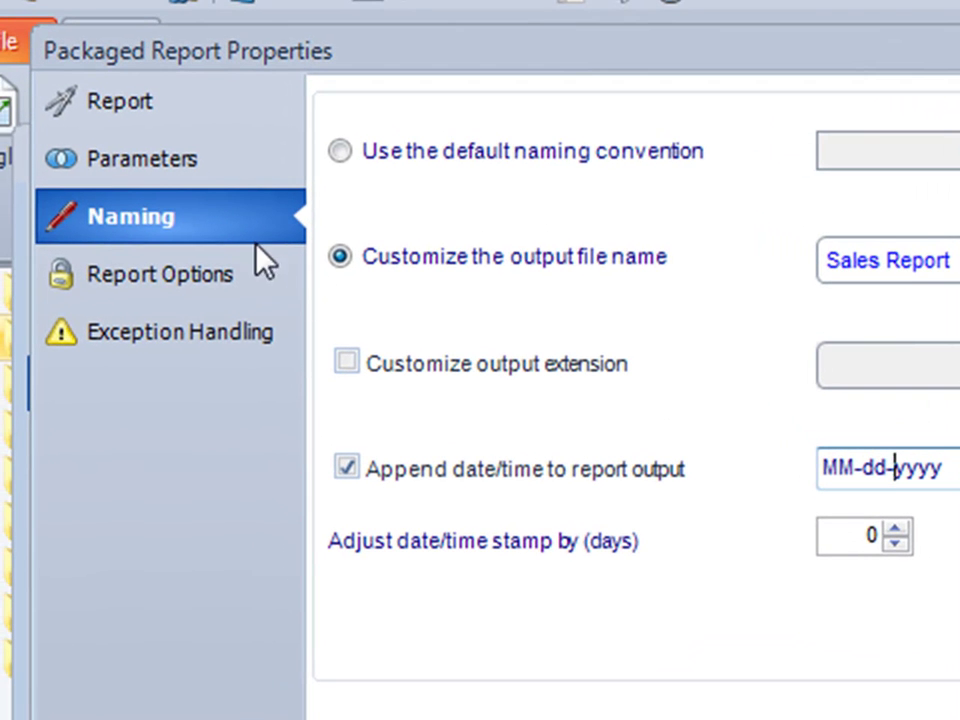
Require a database login using <report settings>, entering the database user ID and password.
{"action": "left_click", "coordinate": [221, 276]}
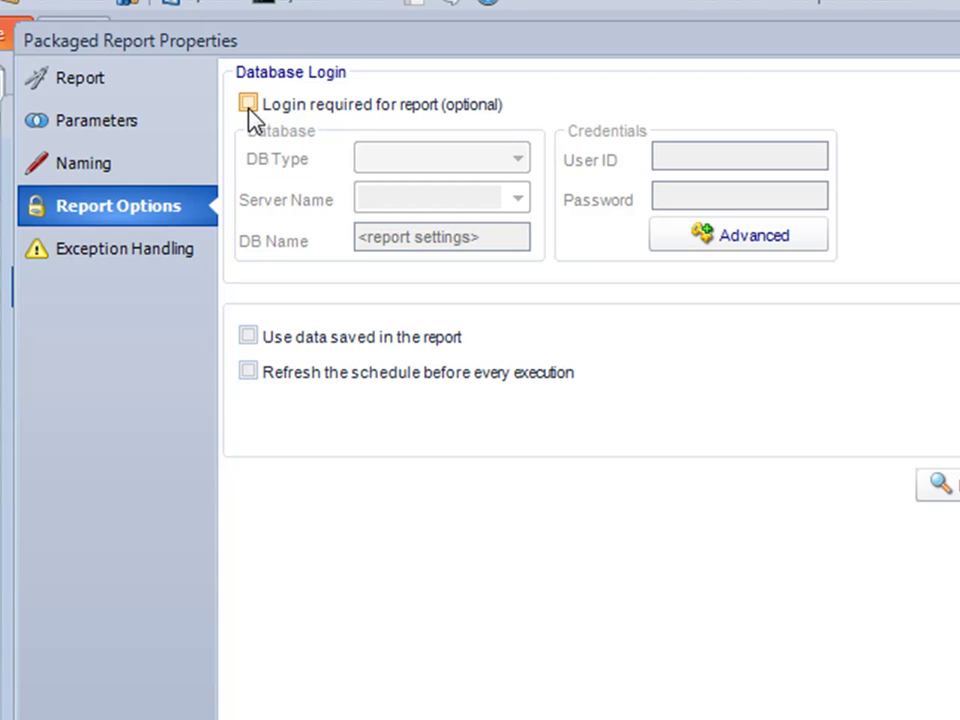
{"action": "left_click", "coordinate": [248, 104]}
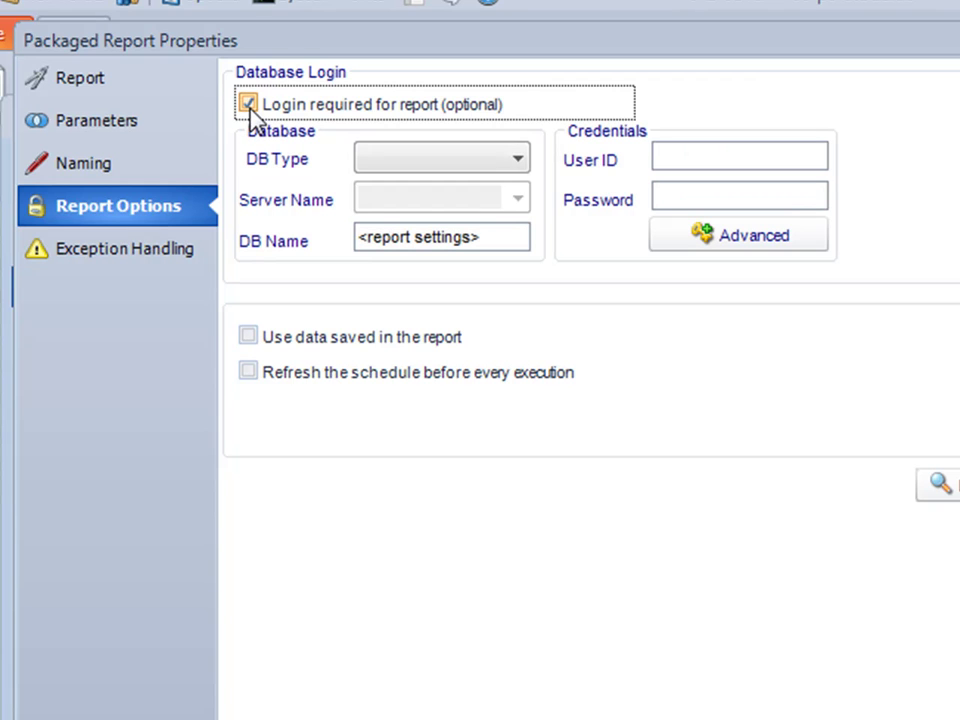
{"action": "left_click", "coordinate": [527, 163]}
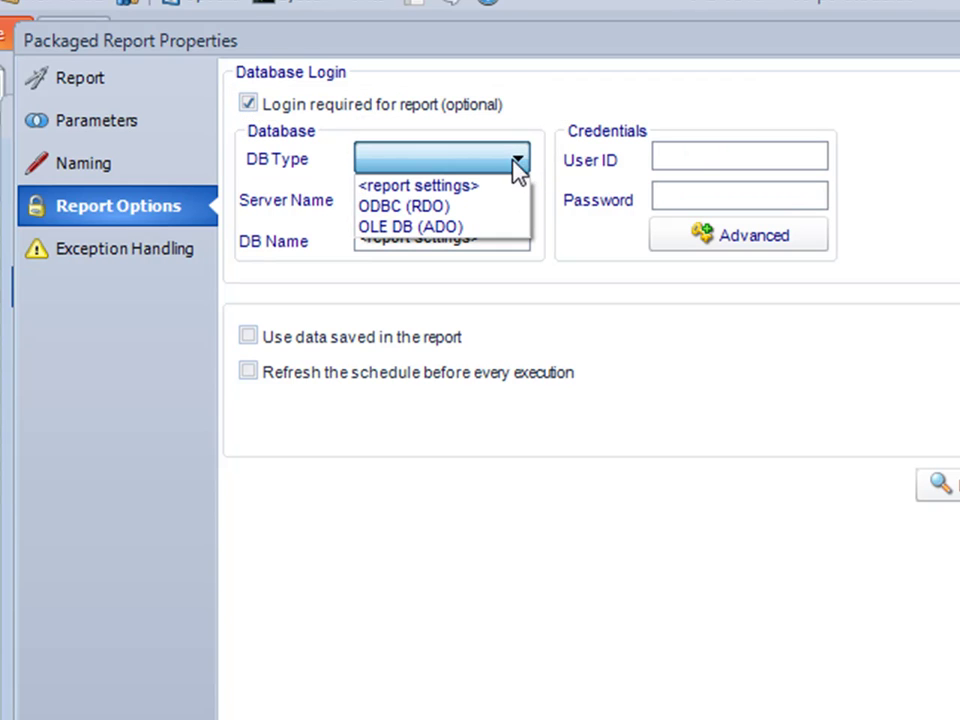
{"action": "left_click", "coordinate": [498, 190]}
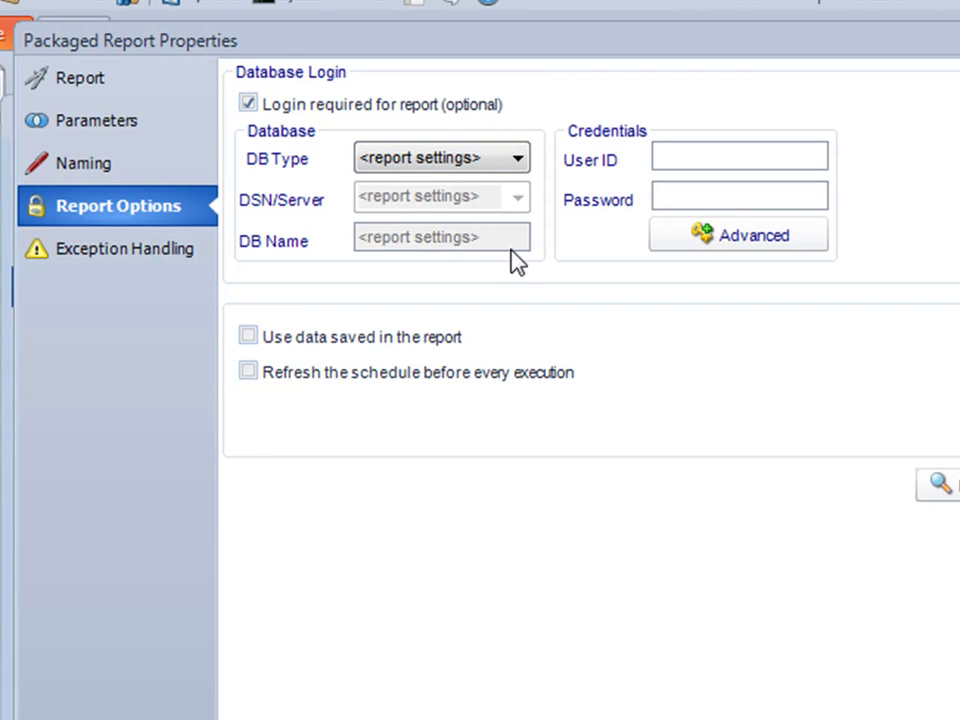
{"action": "left_click", "coordinate": [711, 151]}
{"action": "type", "text": "sa"}
{"action": "left_click", "coordinate": [712, 195]}
{"action": "type", "text": "12345"}
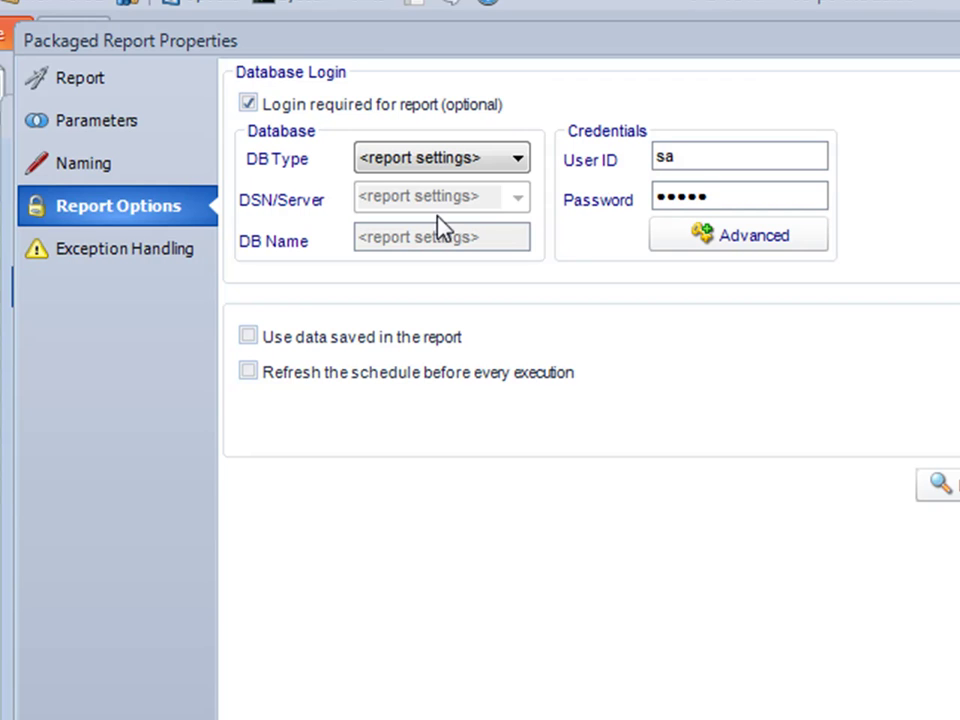
Enable the blank-report check and pick the Send Email action from the Internet actions.
{"action": "left_click", "coordinate": [148, 262]}
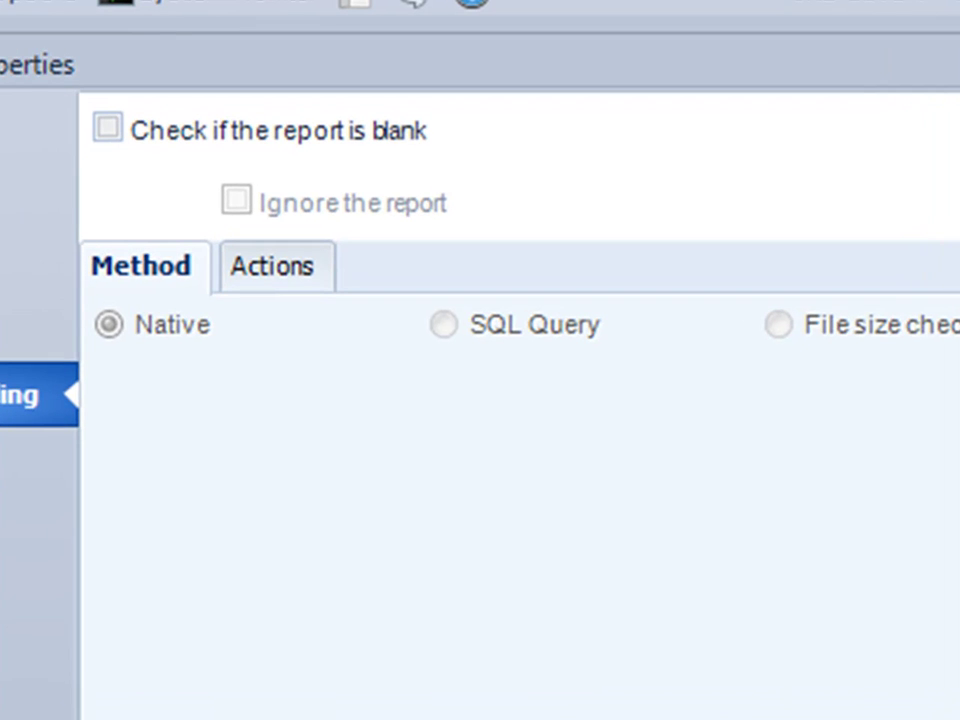
{"action": "left_click", "coordinate": [108, 129]}
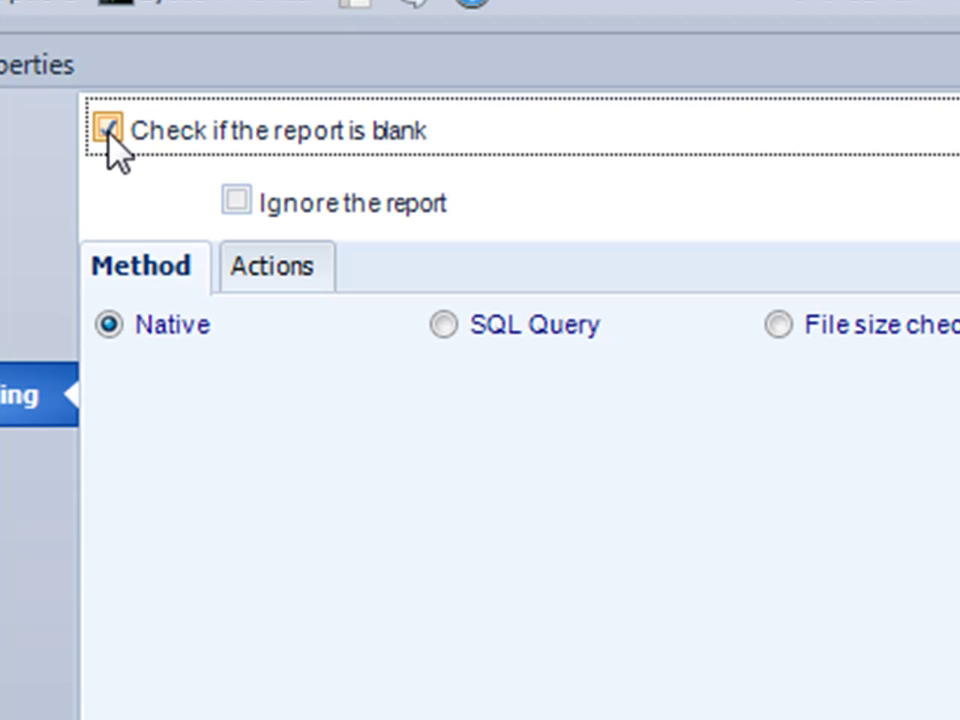
{"action": "left_click", "coordinate": [256, 280]}
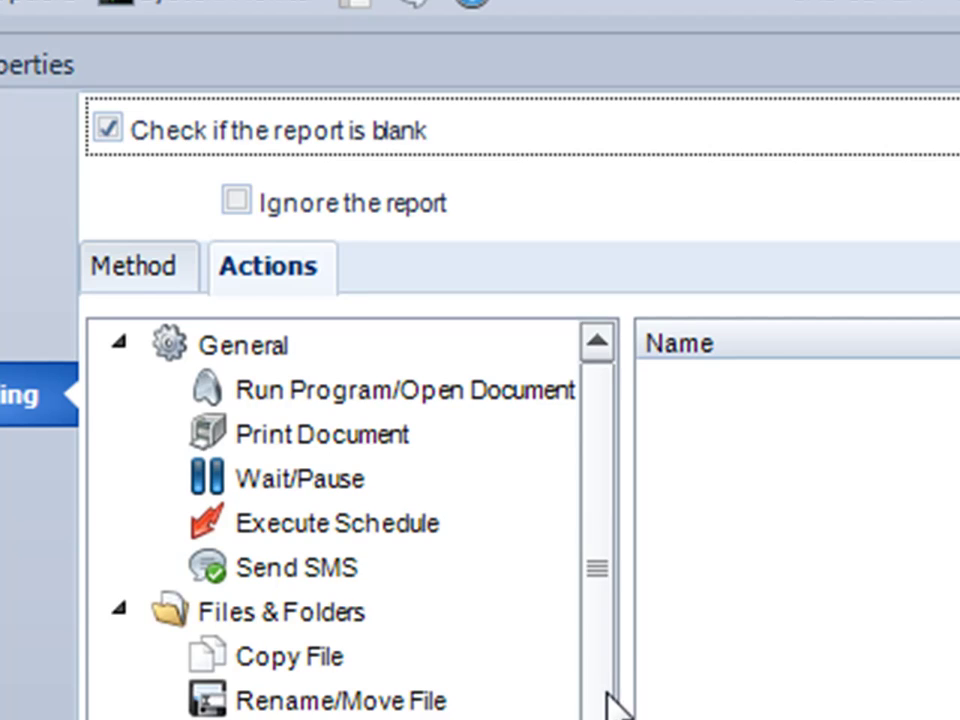
{"action": "scroll", "coordinate": [600, 705], "scroll_direction": "down", "scroll_amount": 3}
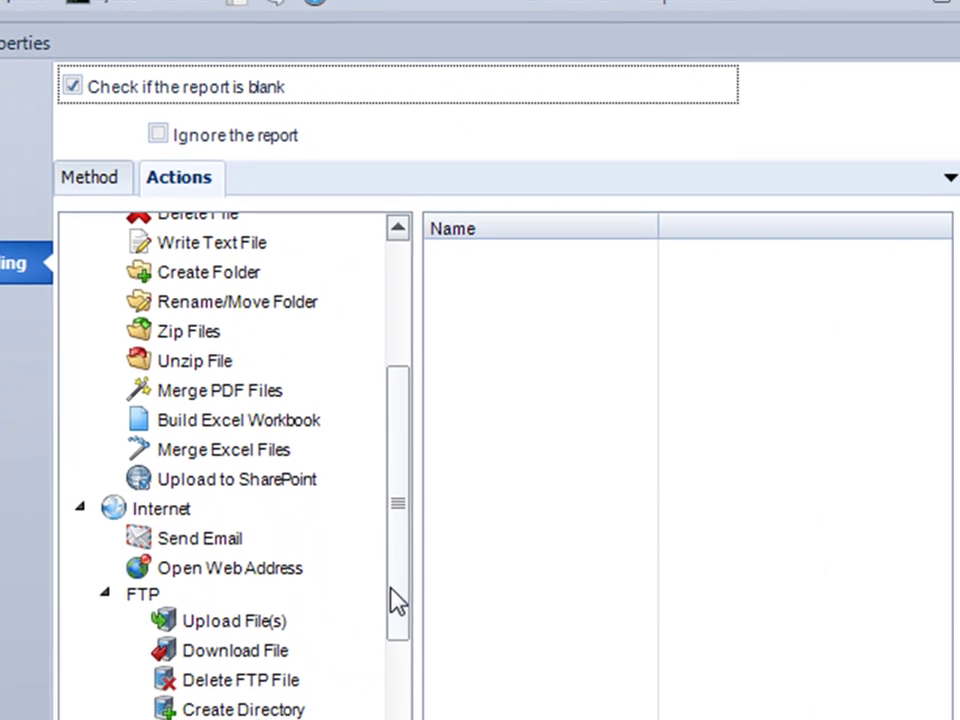
{"action": "left_click", "coordinate": [208, 537]}
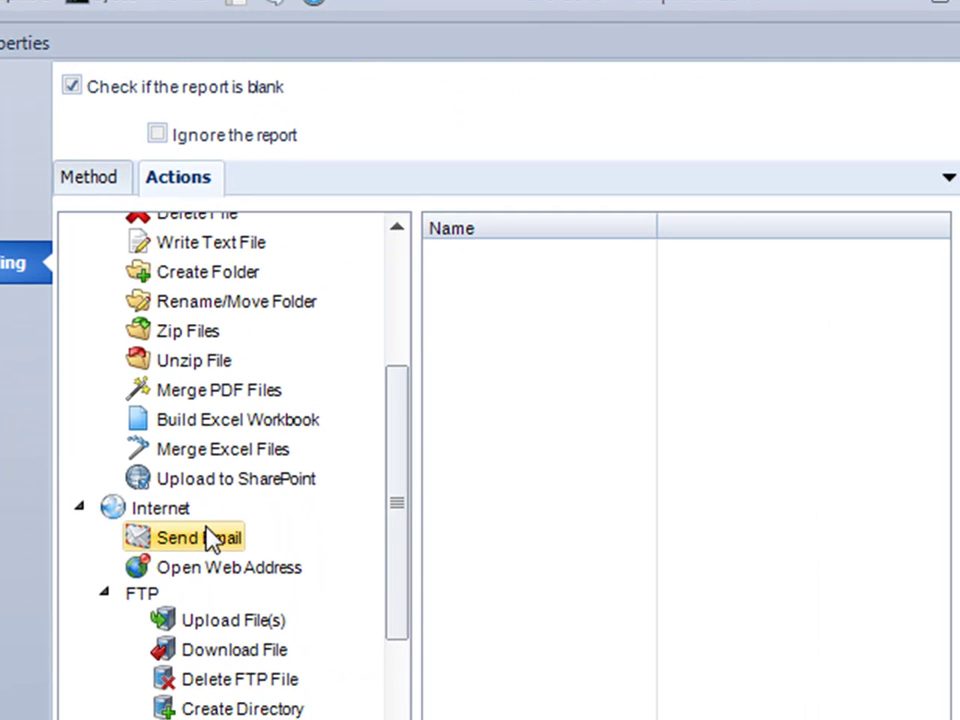
Address the blank-report email to the recipient with subject 'Weekly Sales report'.
{"action": "double_click", "coordinate": [208, 537]}
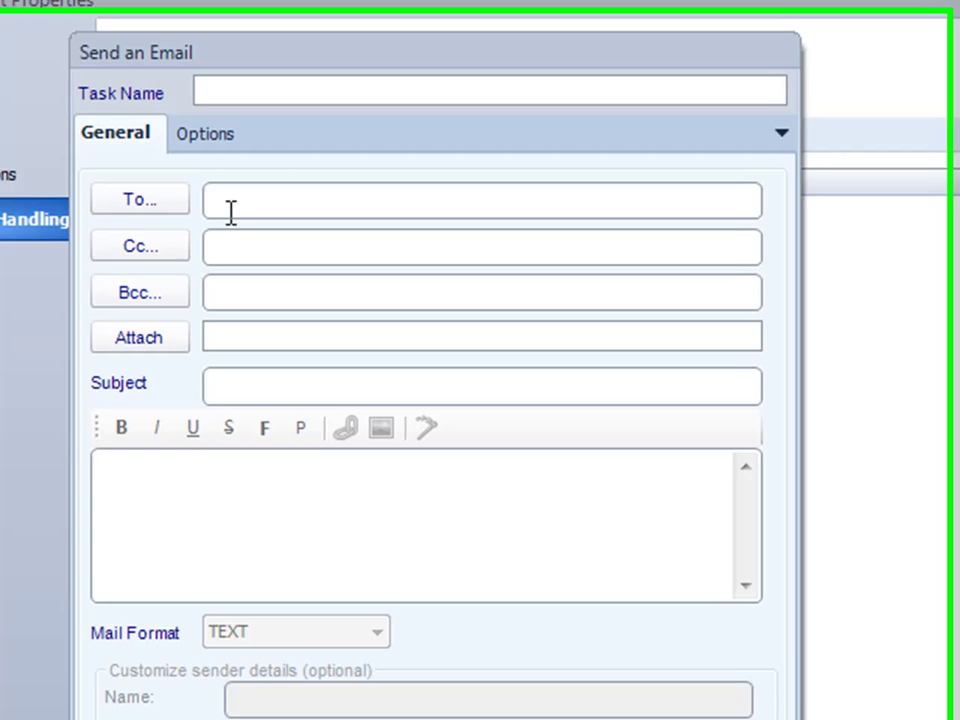
{"action": "left_click", "coordinate": [190, 243]}
{"action": "type", "text": "john@here.com"}
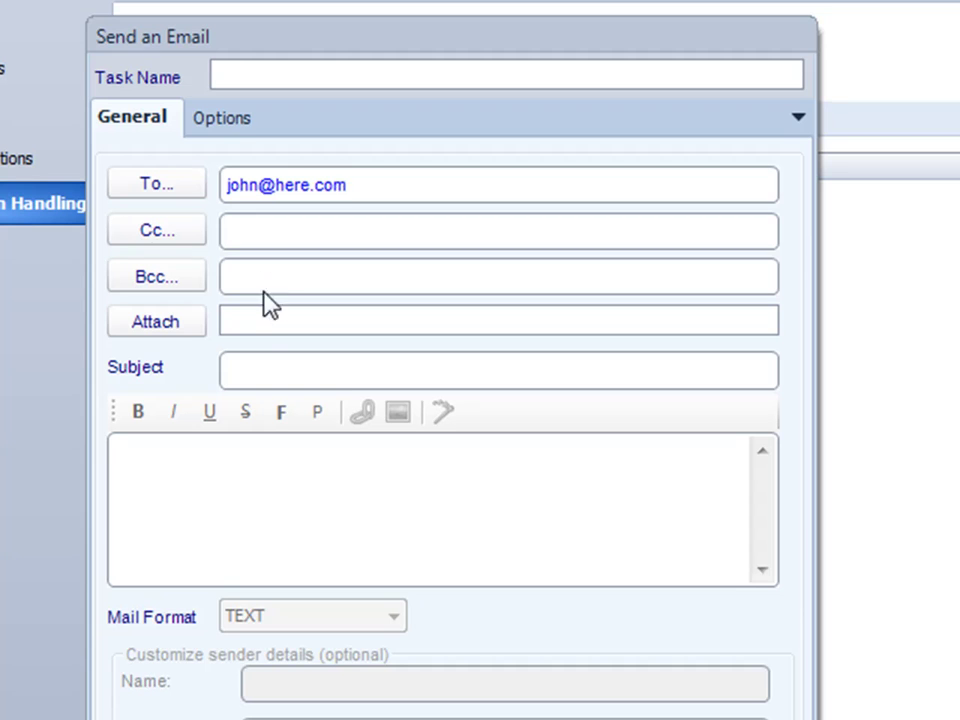
{"action": "left_click", "coordinate": [261, 369]}
{"action": "type", "text": "Weekly S"}
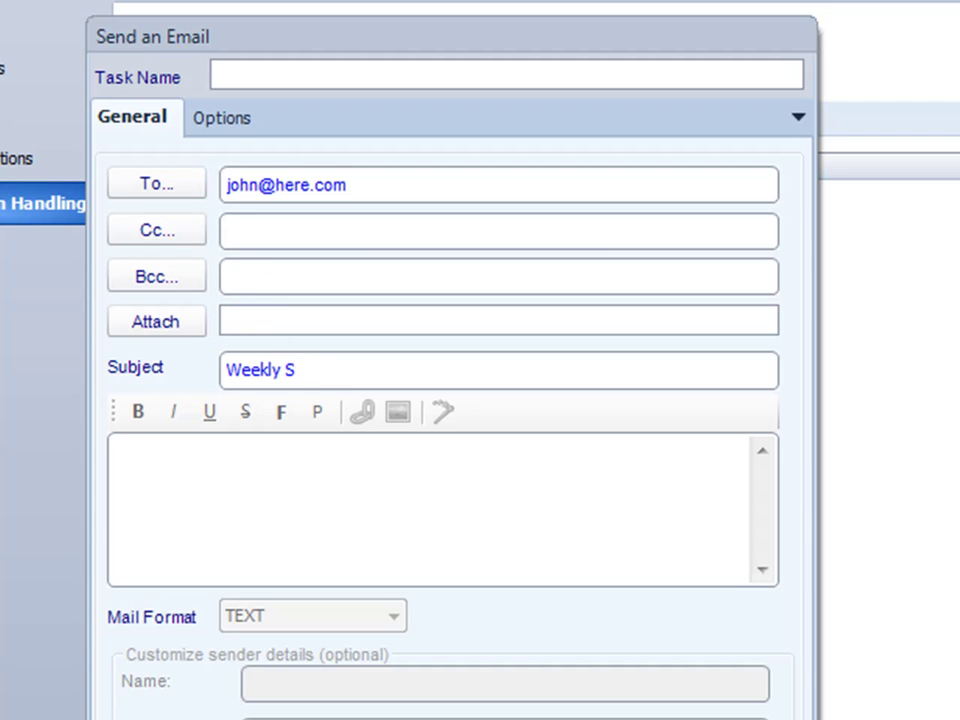
{"action": "type", "text": "ales report"}
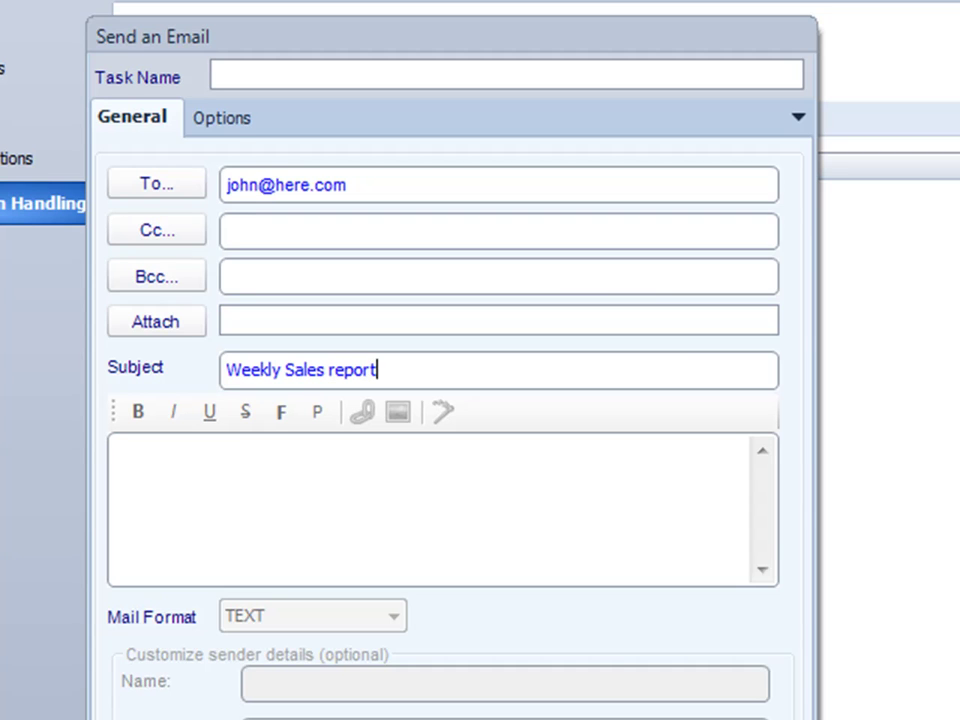
Write a body saying the report ran with no data, ending 'Thank you', name the task, and save it.
{"action": "left_click", "coordinate": [210, 508]}
{"action": "type", "text": "Your report ran"}
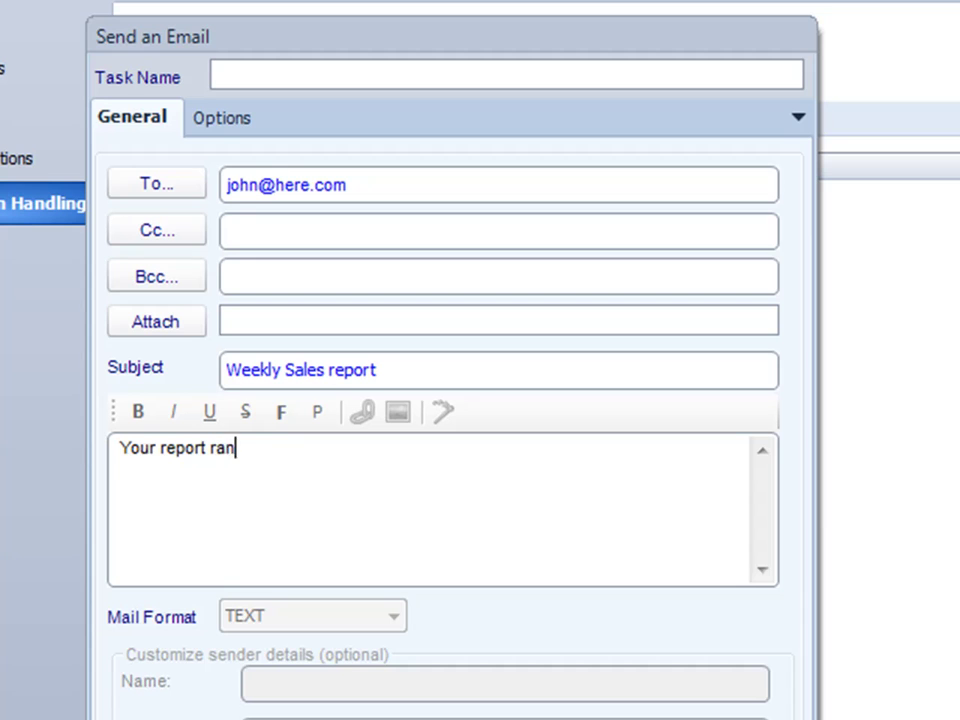
{"action": "type", "text": ", but it was"}
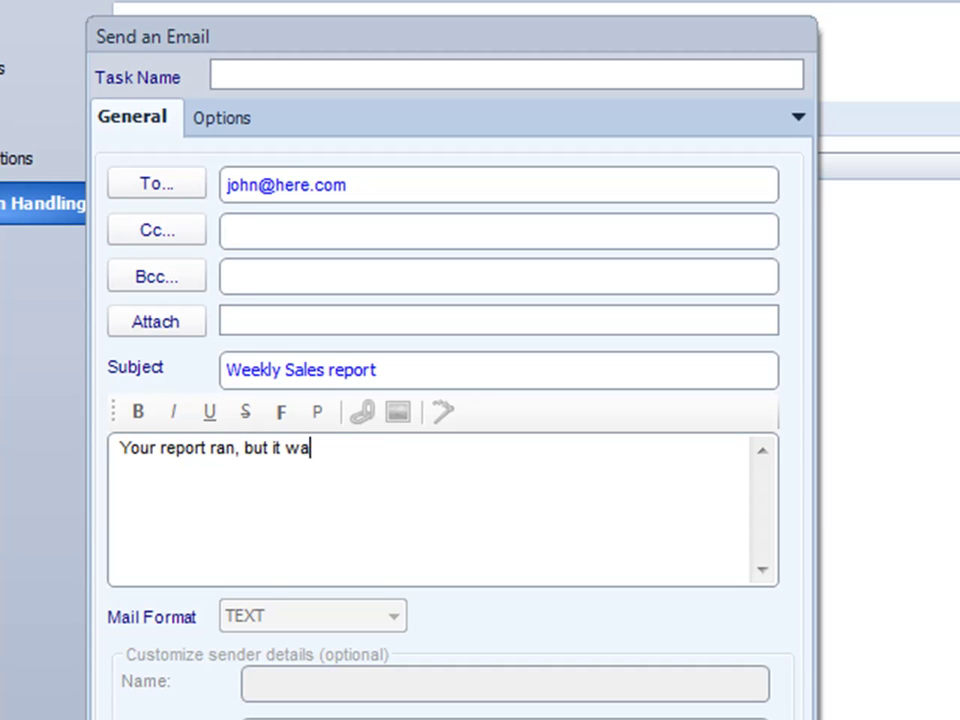
{"action": "type", "text": " empty."}
{"action": "key", "text": "Return"}
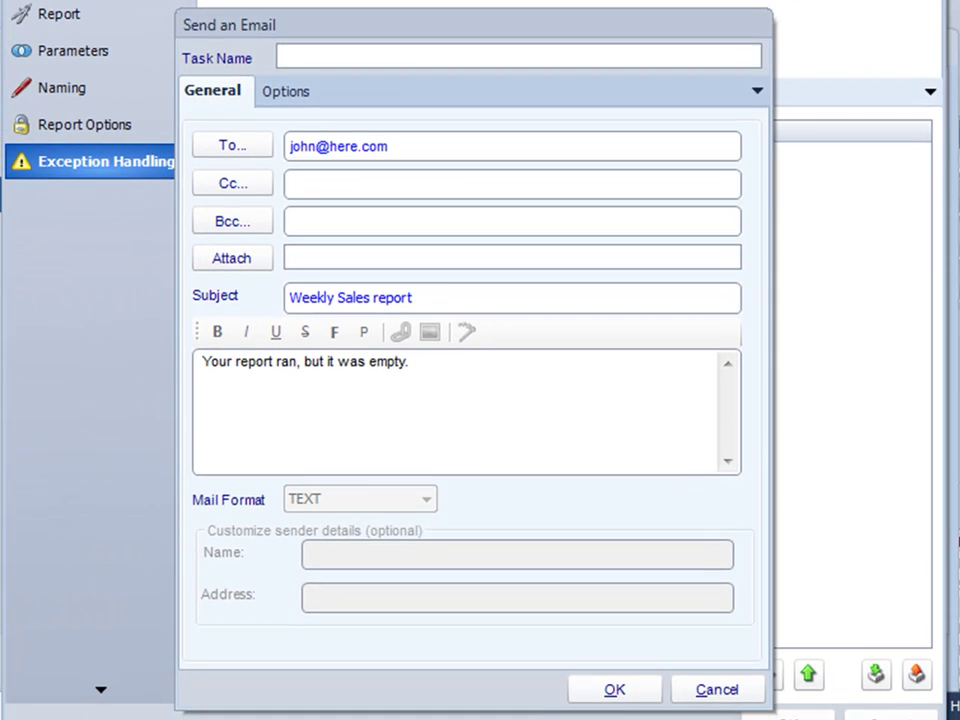
{"action": "key", "text": "BackSpace"}
{"action": "key", "text": "BackSpace"}
{"action": "key", "text": "BackSpace"}
{"action": "key", "text": "BackSpace"}
{"action": "key", "text": "BackSpace"}
{"action": "key", "text": "BackSpace"}
{"action": "key", "text": "BackSpace"}
{"action": "key", "text": "BackSpace"}
{"action": "key", "text": "BackSpace"}
{"action": "key", "text": "BackSpace"}
{"action": "key", "text": "BackSpace"}
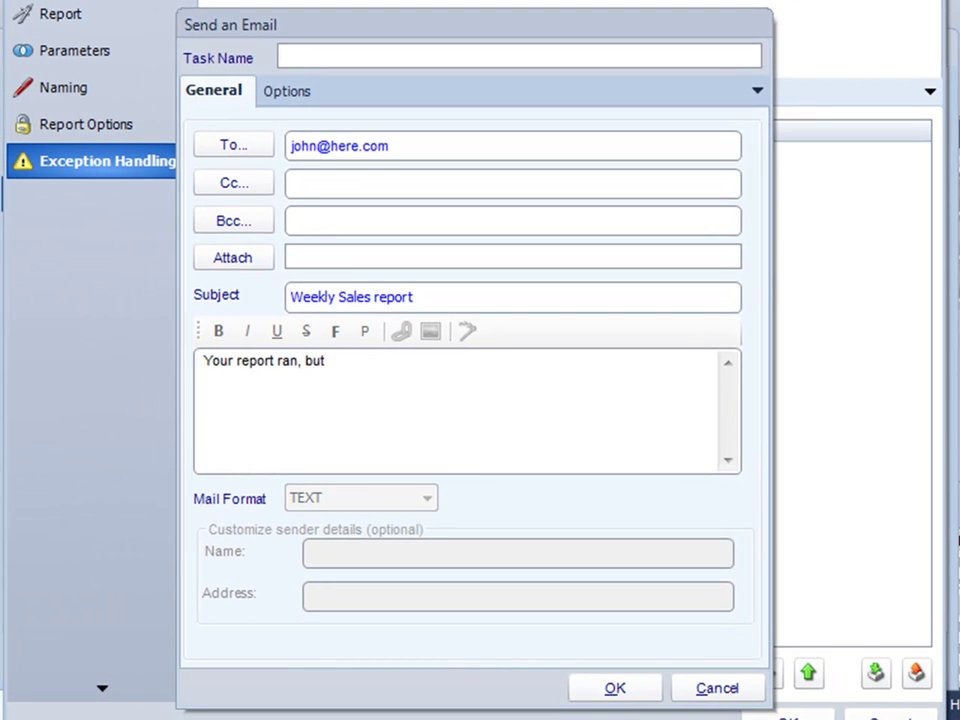
{"action": "type", "text": "there was no data"}
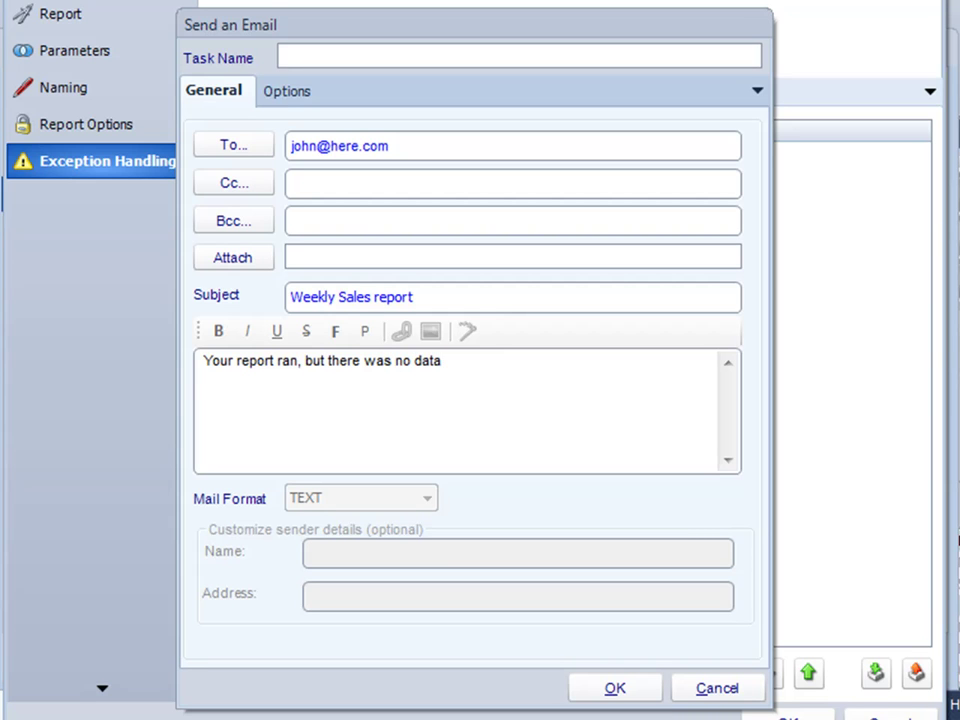
{"action": "type", "text": "."}
{"action": "key", "text": "Return"}
{"action": "type", "text": "Thank you"}
{"action": "left_click", "coordinate": [344, 64]}
{"action": "type", "text": "empty report to John"}
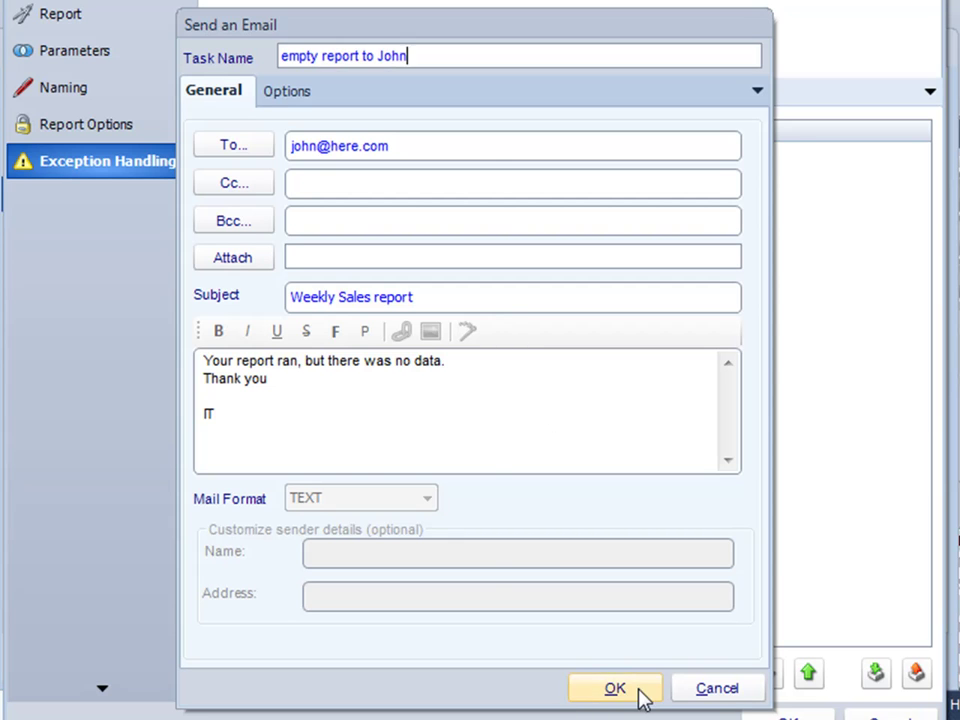
{"action": "left_click", "coordinate": [639, 693]}
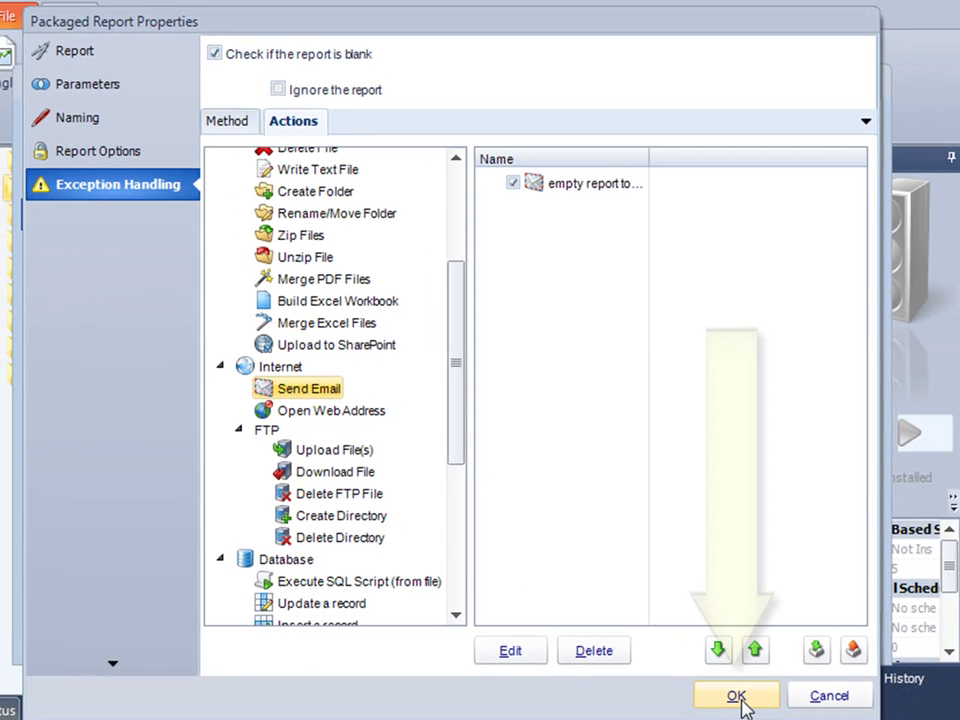
Save the Top 20 Companies report and add samplerpt-parameter.rpt to the package.
{"action": "left_click", "coordinate": [737, 696]}
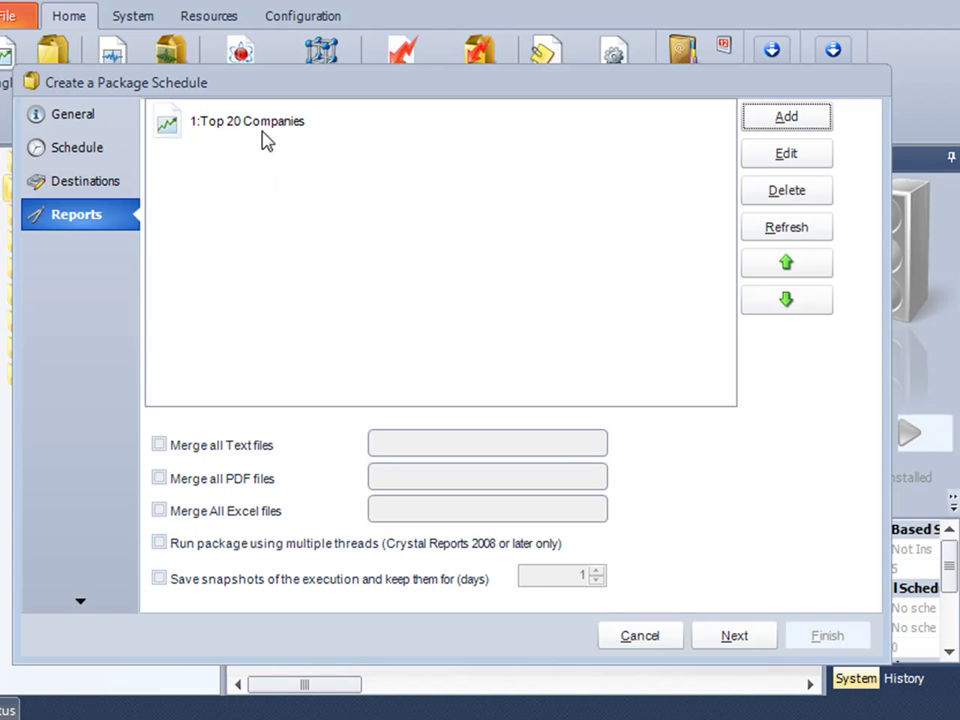
{"action": "left_click", "coordinate": [785, 118]}
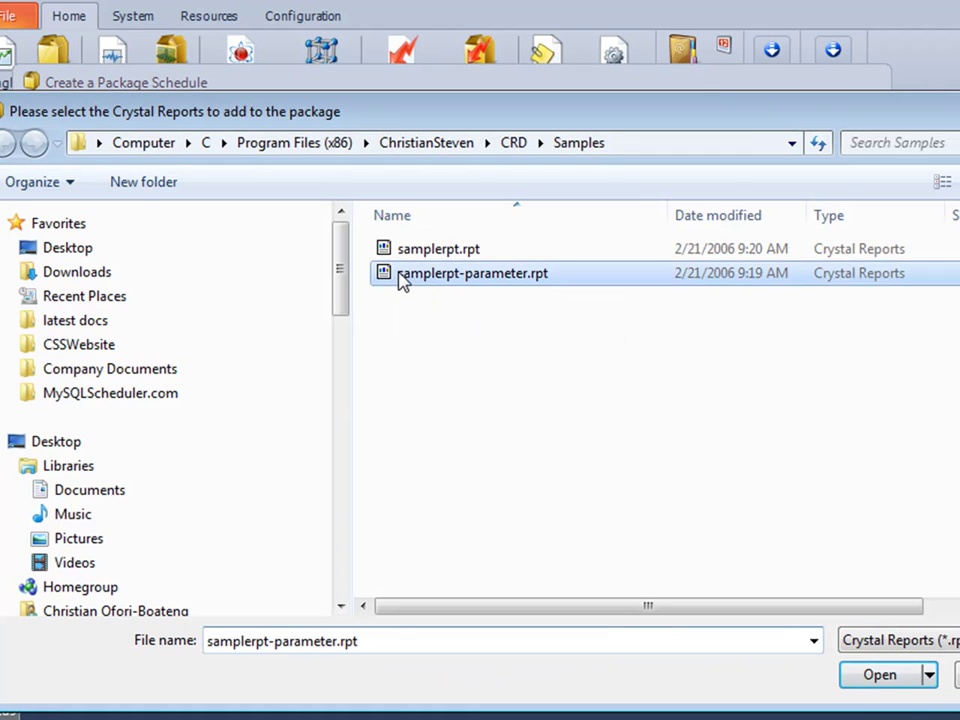
{"action": "left_click", "coordinate": [401, 279]}
{"action": "double_click", "coordinate": [401, 279]}
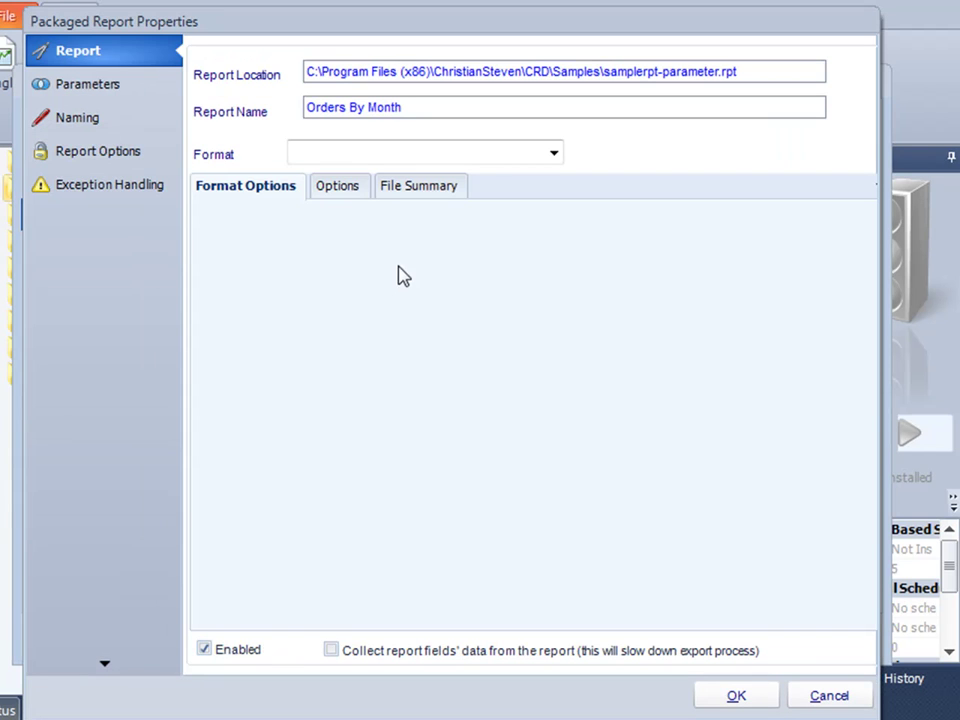
Export Orders By Month as Acrobat PDF with PDF options enabled, then view its parameters.
{"action": "left_click", "coordinate": [553, 156]}
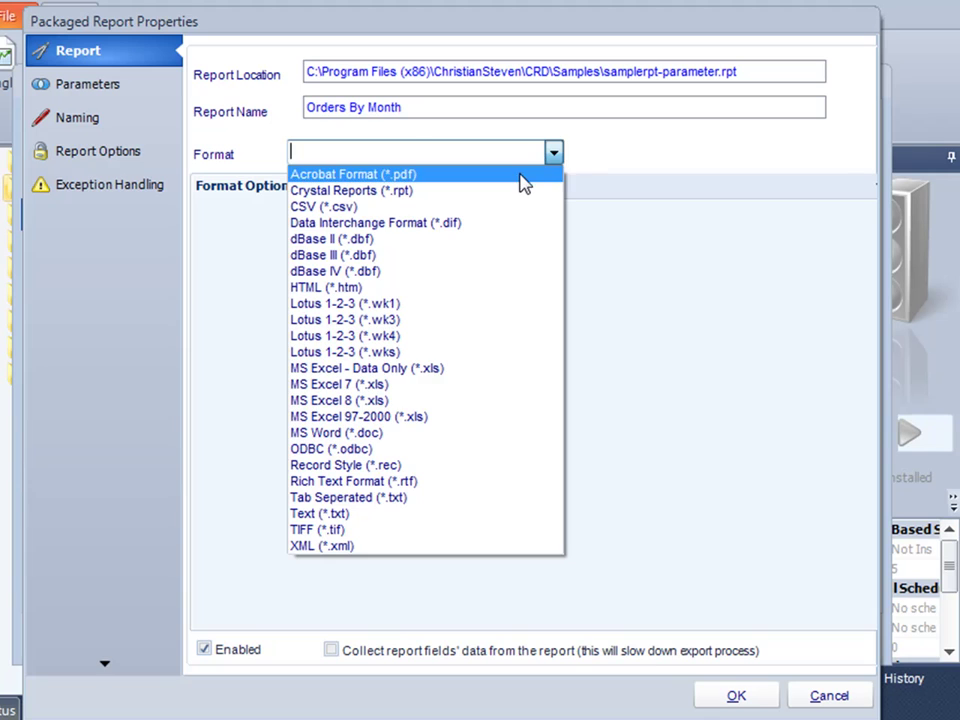
{"action": "left_click", "coordinate": [519, 177]}
{"action": "left_click", "coordinate": [228, 250]}
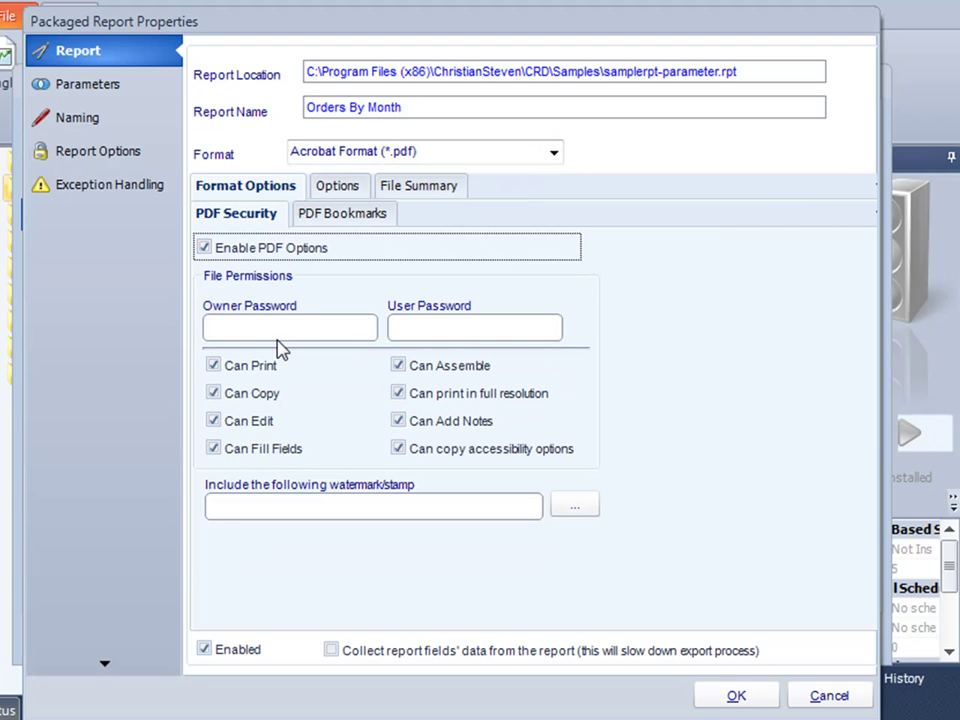
{"action": "left_click", "coordinate": [66, 90]}
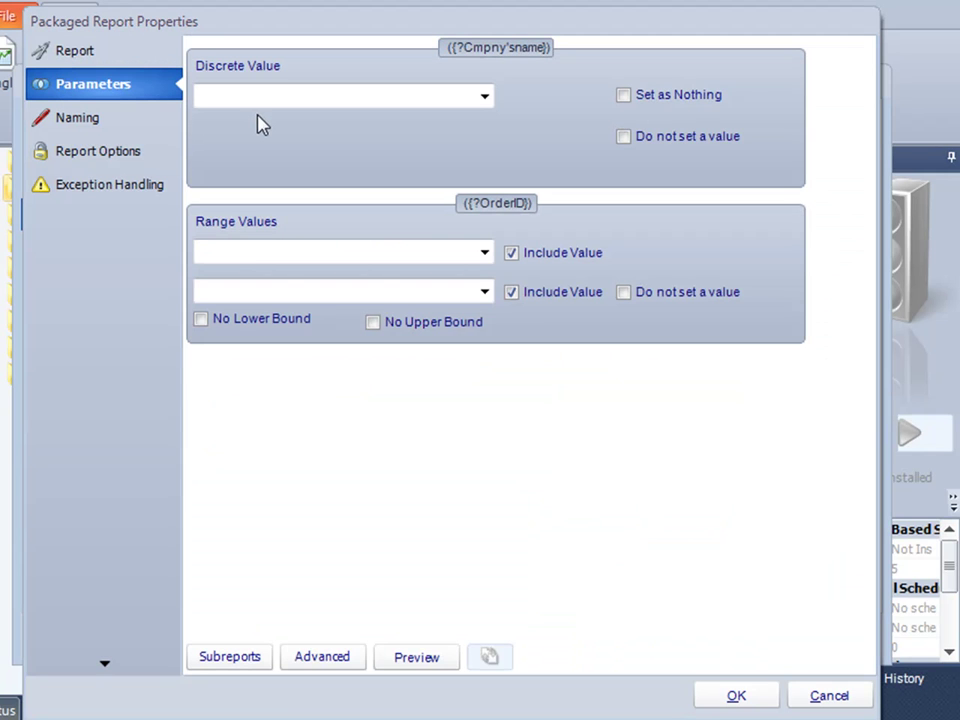
Choose Bottom-Dollar Markets as the company name and set OrderID from 10248 to 10274.
{"action": "left_click", "coordinate": [485, 97]}
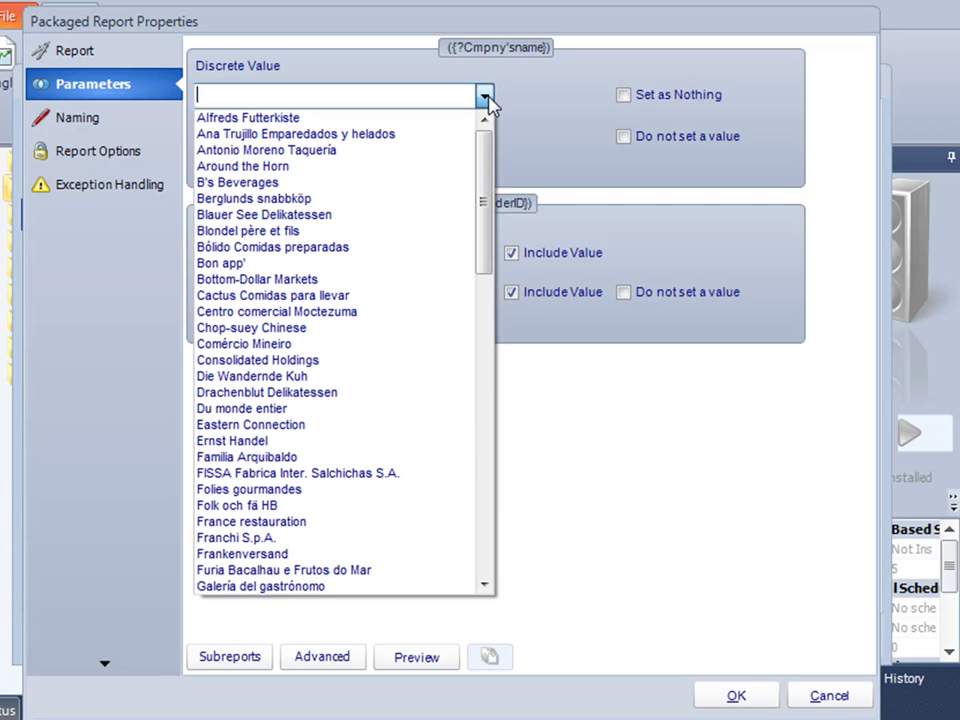
{"action": "left_click", "coordinate": [385, 280]}
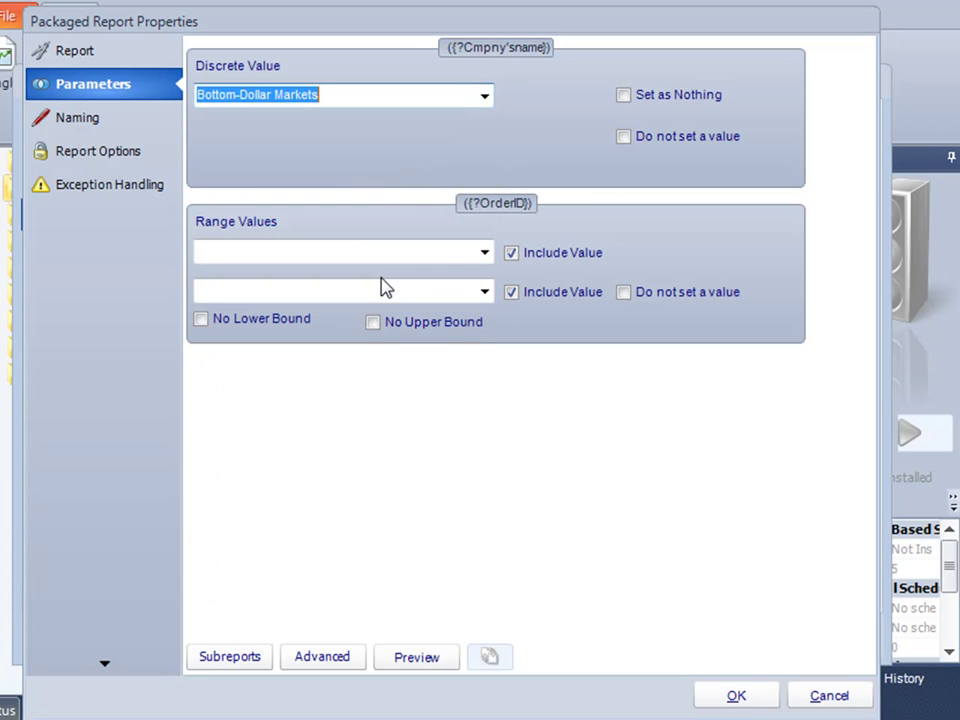
{"action": "left_click", "coordinate": [483, 257]}
{"action": "left_click", "coordinate": [463, 285]}
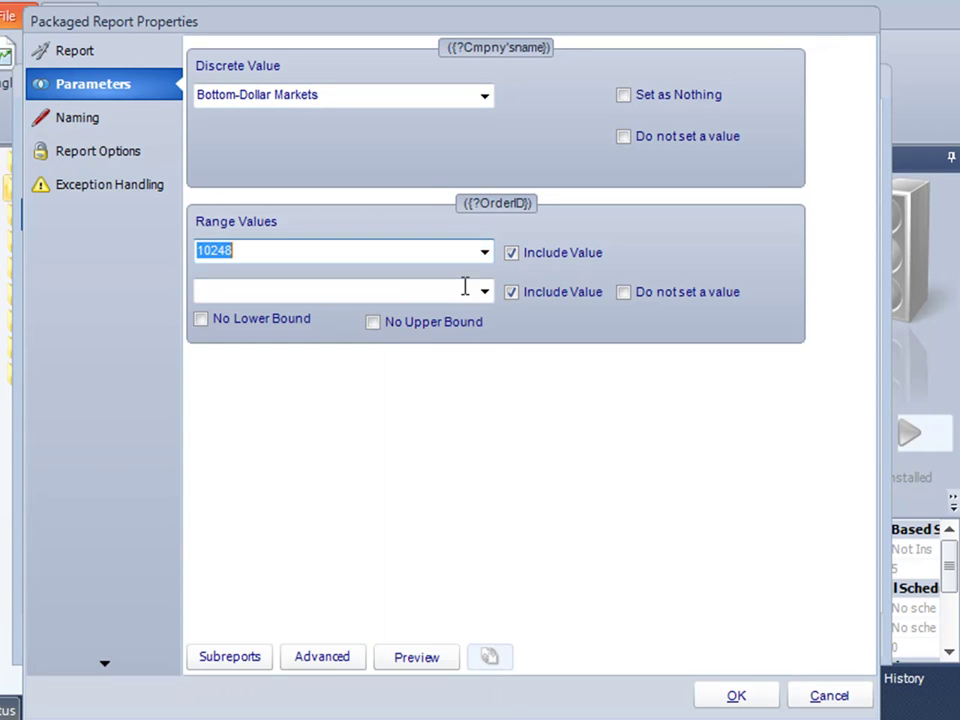
{"action": "left_click", "coordinate": [484, 296]}
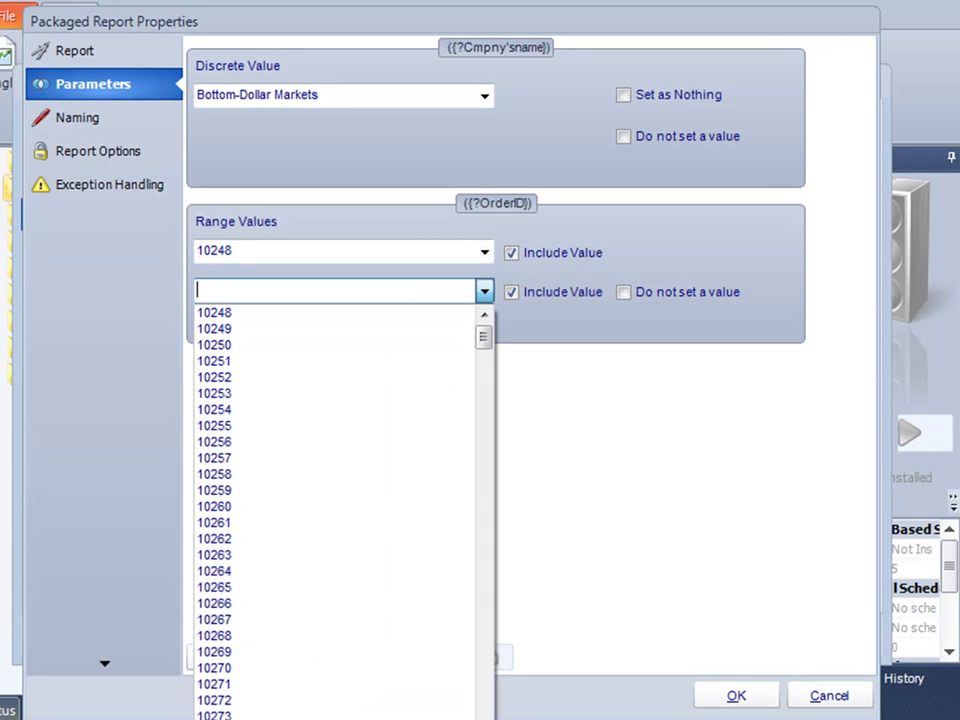
{"action": "left_click", "coordinate": [214, 718]}
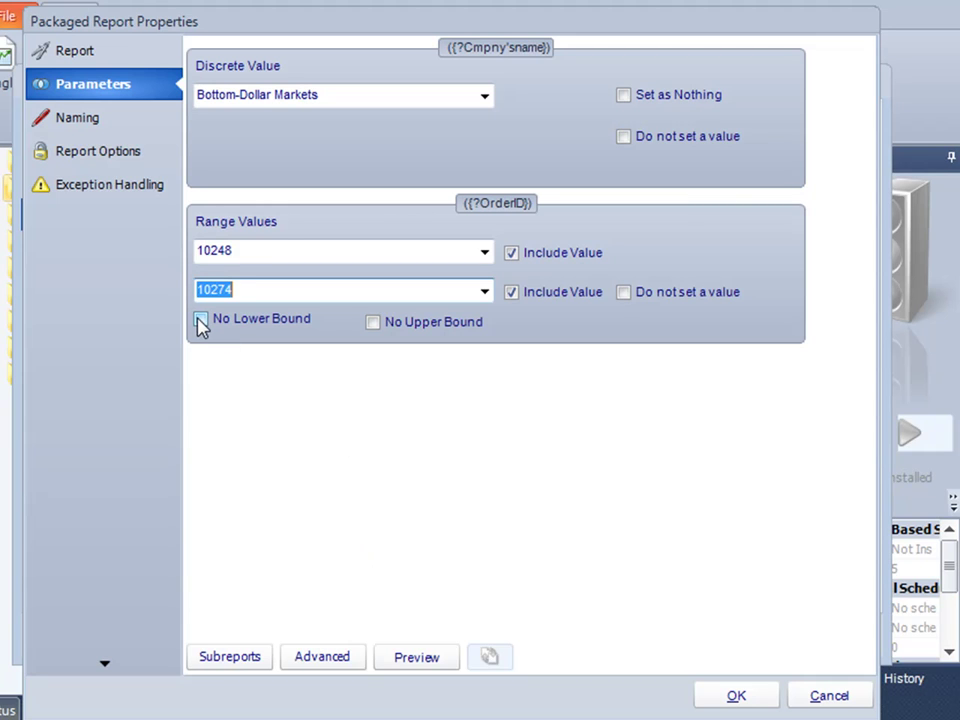
Append the date to the Orders By Month output file name, formatted MM-dd-yyyy.
{"action": "left_click", "coordinate": [90, 125]}
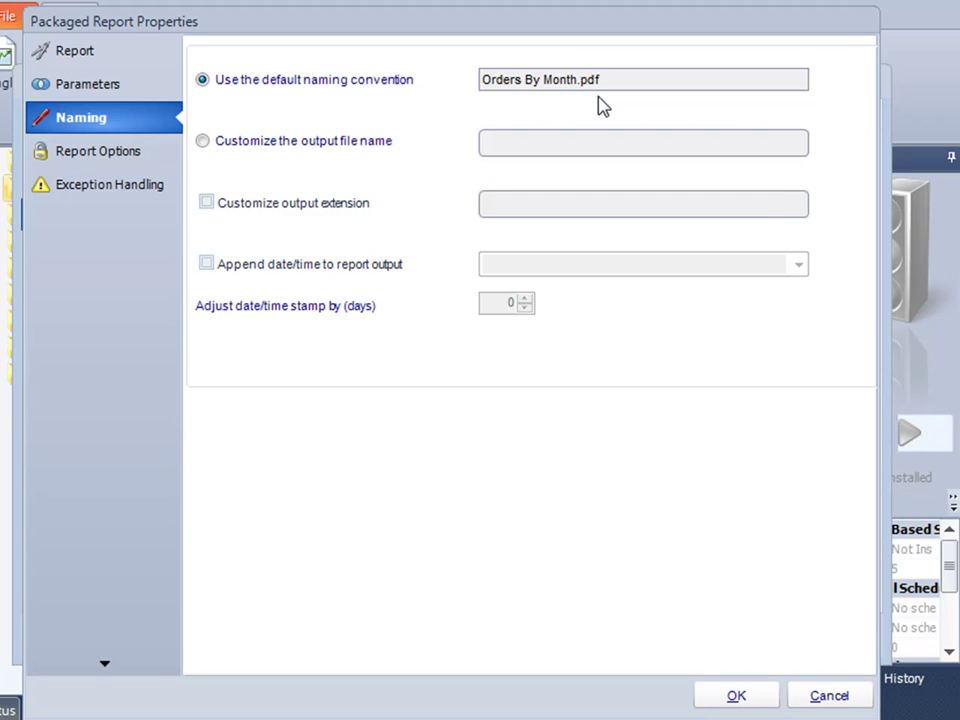
{"action": "left_click", "coordinate": [255, 271]}
{"action": "left_click", "coordinate": [799, 265]}
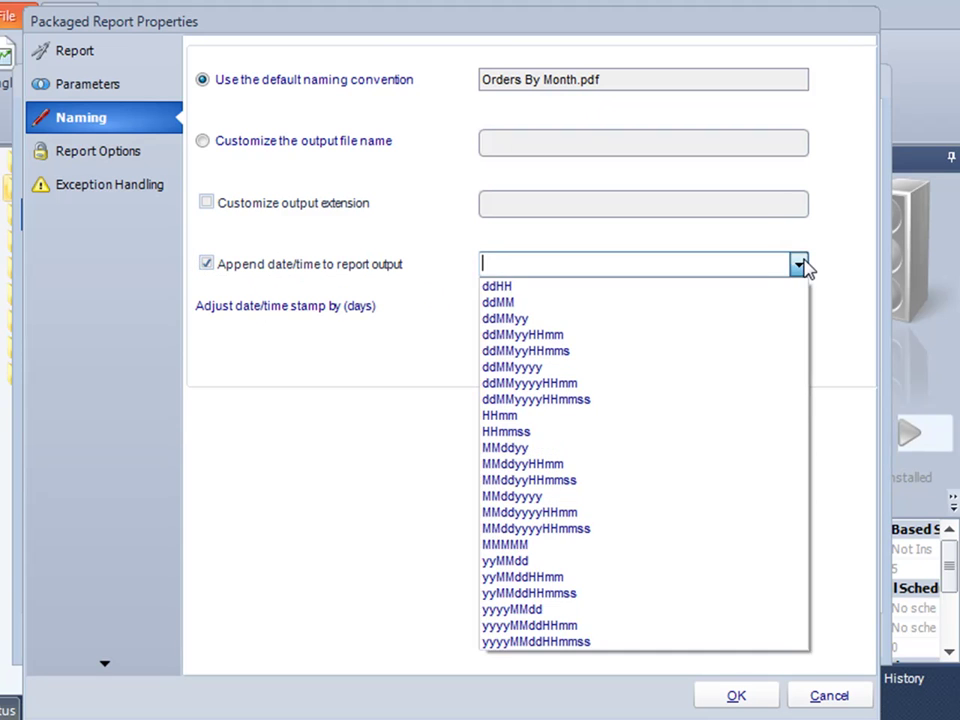
{"action": "left_click", "coordinate": [647, 496]}
{"action": "left_click", "coordinate": [507, 268]}
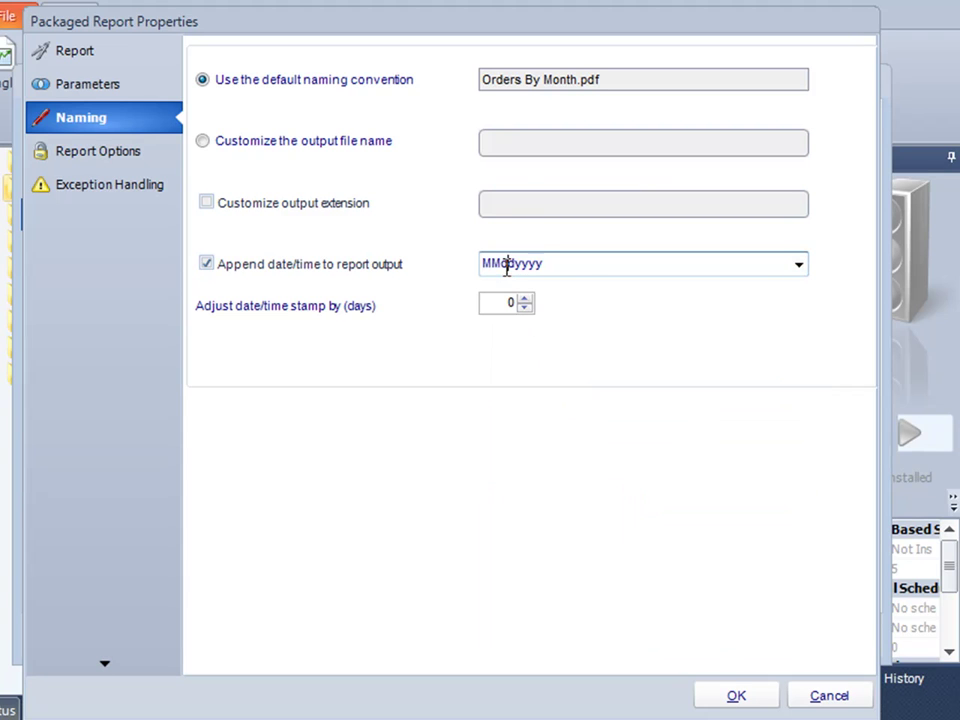
{"action": "type", "text": "-"}
{"action": "left_click", "coordinate": [524, 264]}
{"action": "type", "text": "-"}
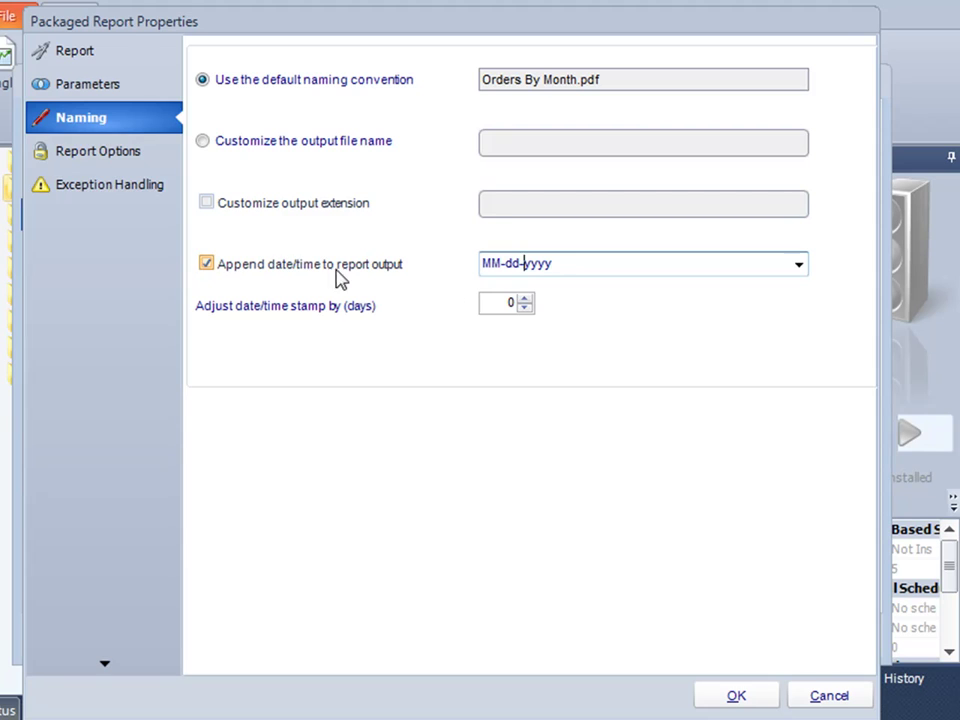
Require a report database login with DB Type from report settings, entering the user ID and password.
{"action": "left_click", "coordinate": [135, 161]}
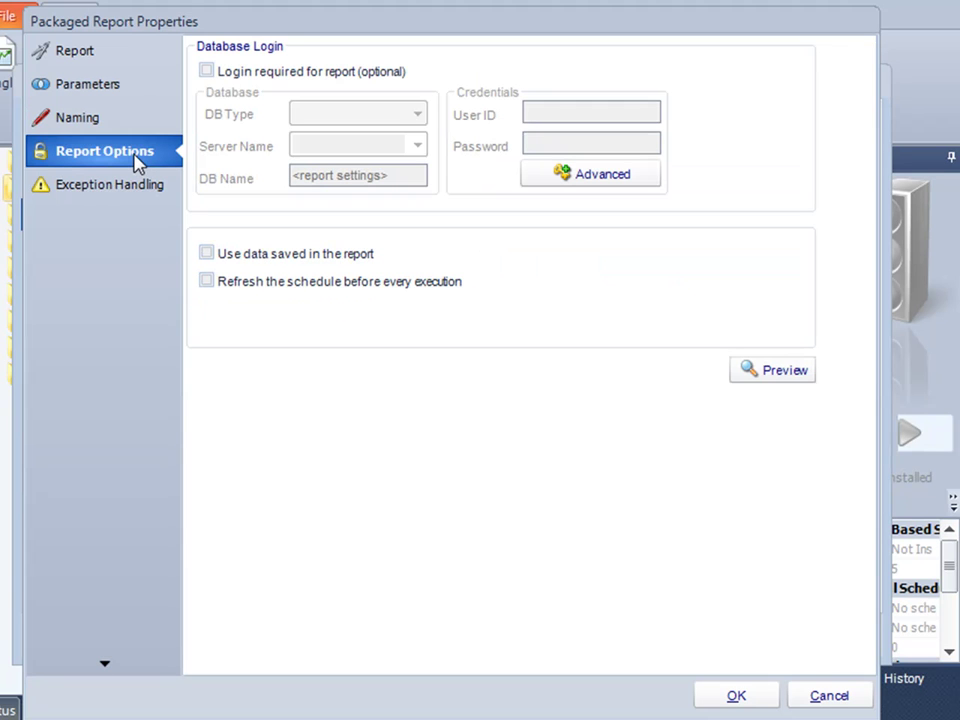
{"action": "left_click", "coordinate": [206, 72]}
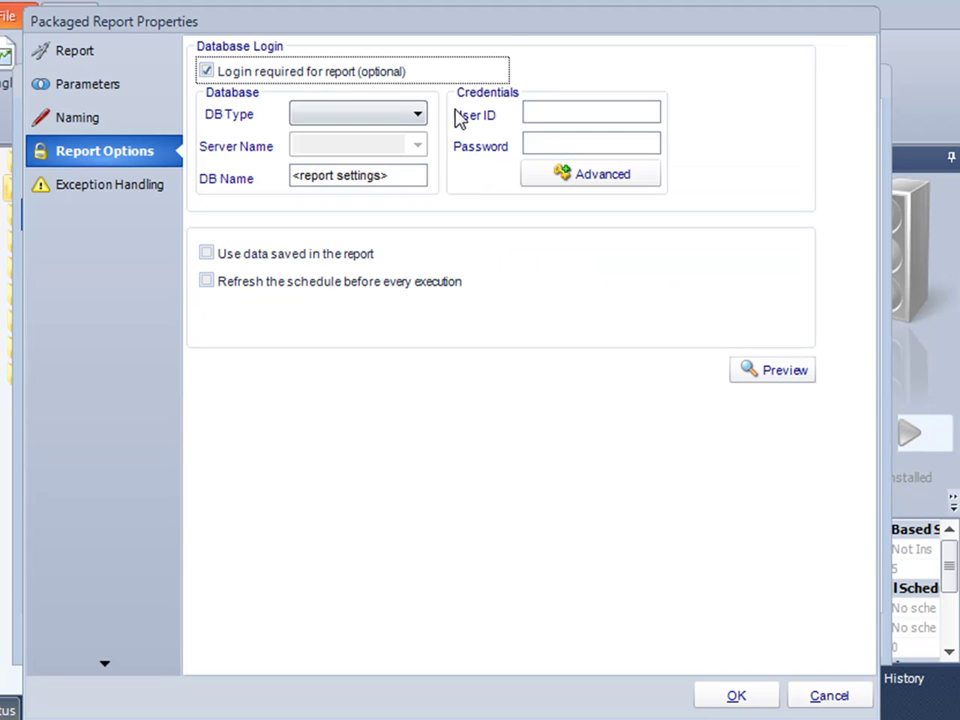
{"action": "left_click", "coordinate": [418, 115]}
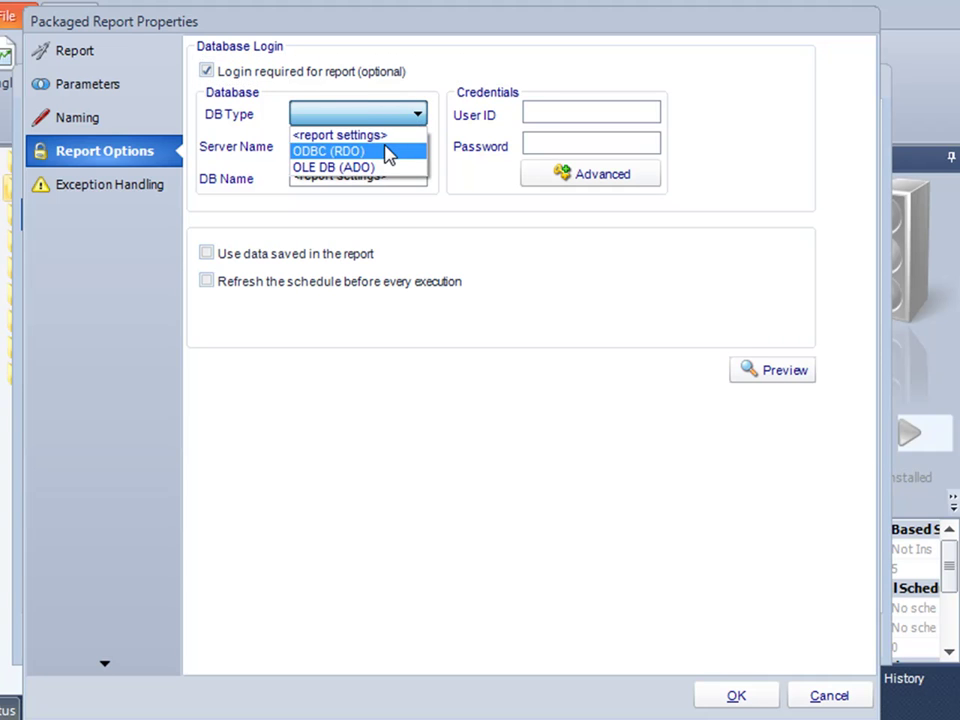
{"action": "left_click", "coordinate": [388, 136]}
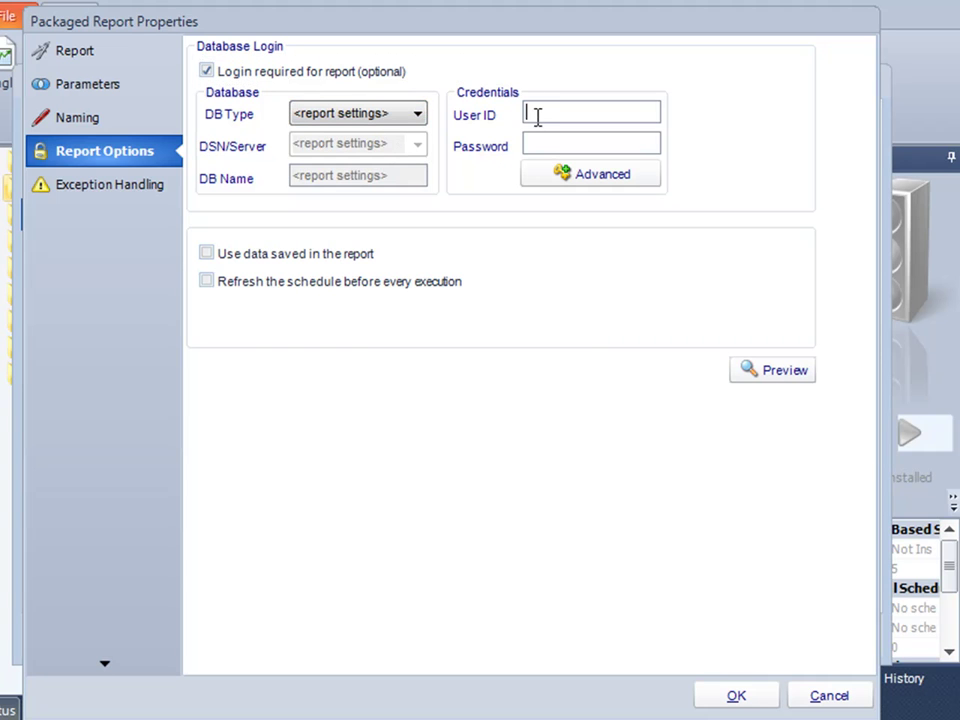
{"action": "left_click", "coordinate": [537, 117]}
{"action": "type", "text": "sa"}
{"action": "left_click", "coordinate": [542, 139]}
{"action": "type", "text": "sa"}
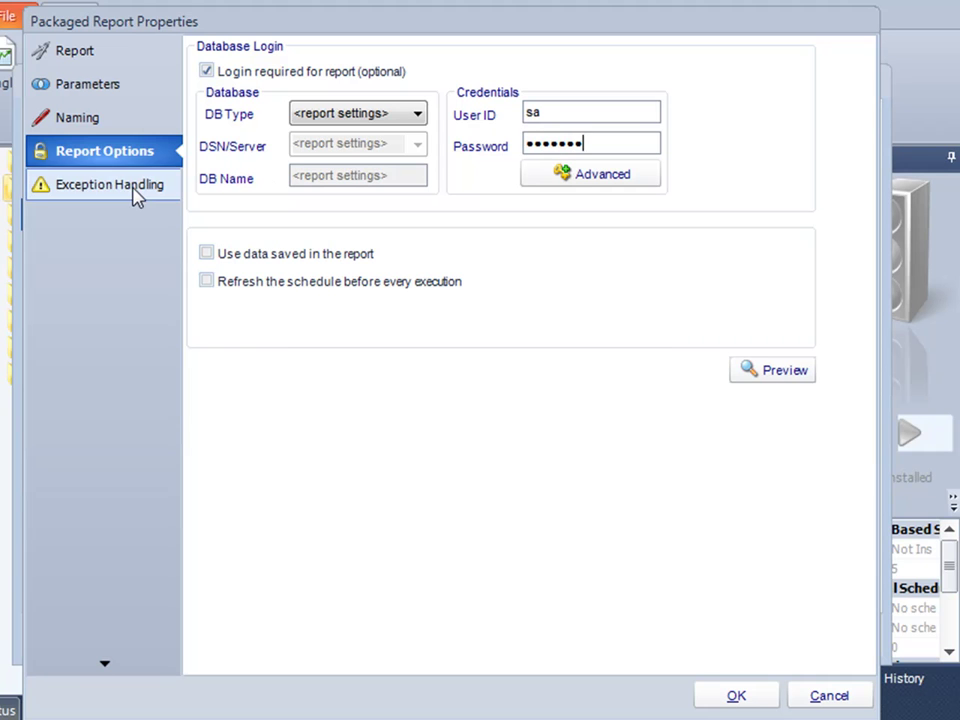
Have Orders By Month checked for blank output and ignored when blank, then save its properties.
{"action": "left_click", "coordinate": [135, 192]}
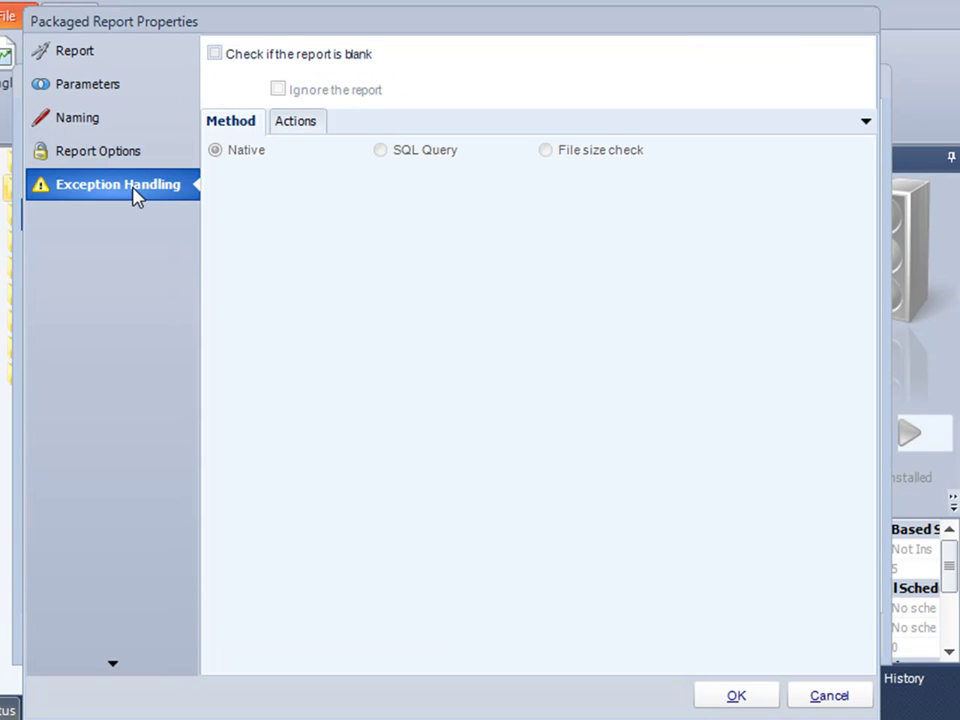
{"action": "left_click", "coordinate": [214, 54]}
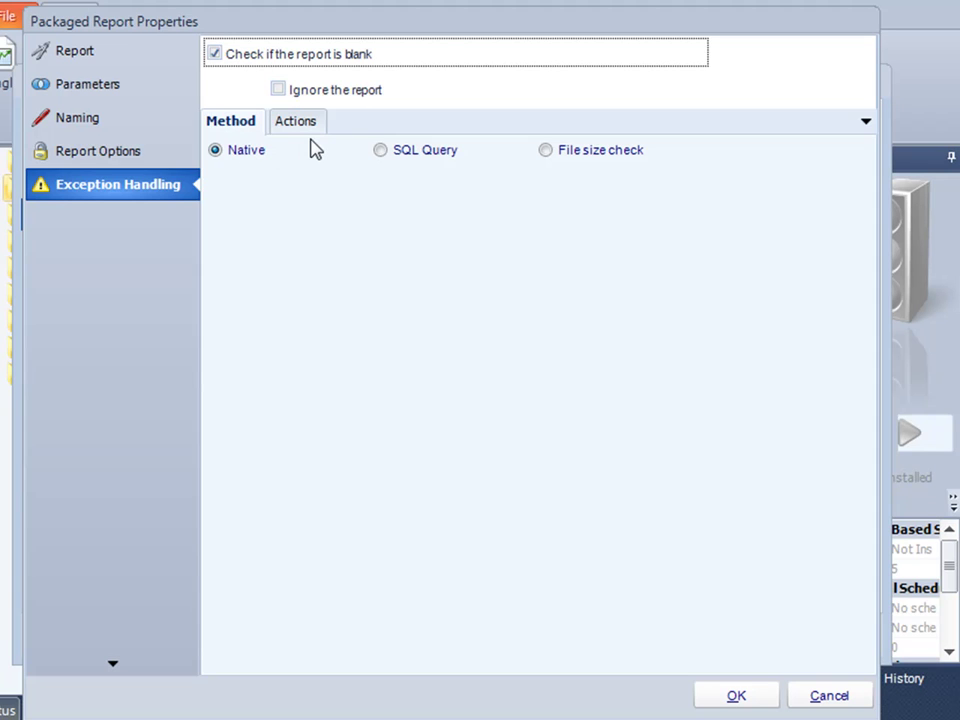
{"action": "left_click", "coordinate": [278, 89]}
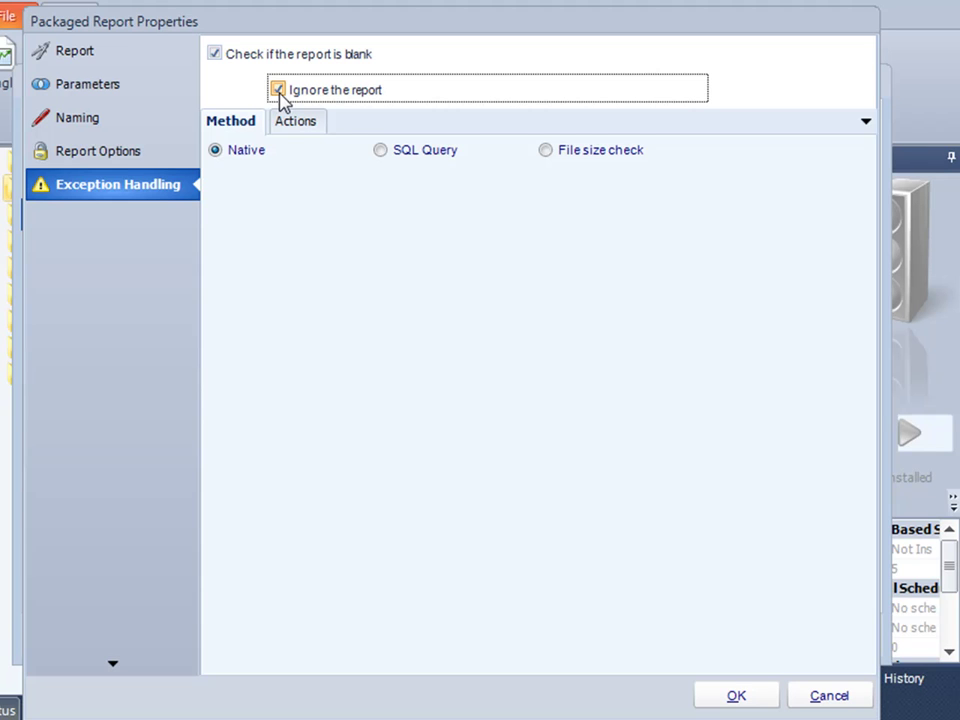
{"action": "left_click", "coordinate": [737, 696]}
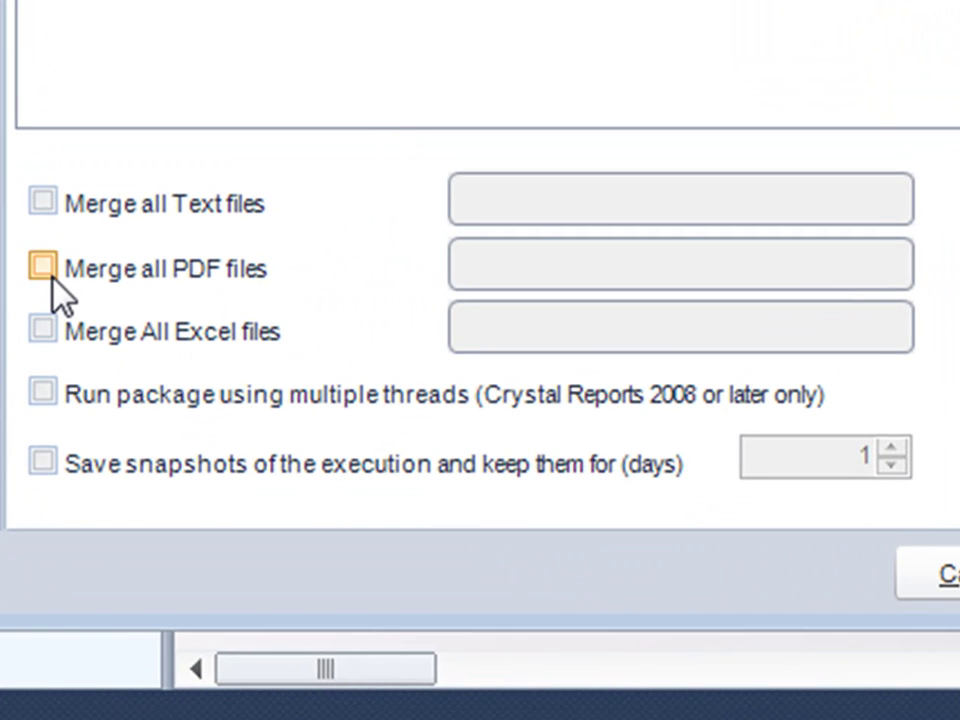
Briefly enable PDF merging as 'johns reports.pdf', then switch merging back off.
{"action": "left_click", "coordinate": [48, 277]}
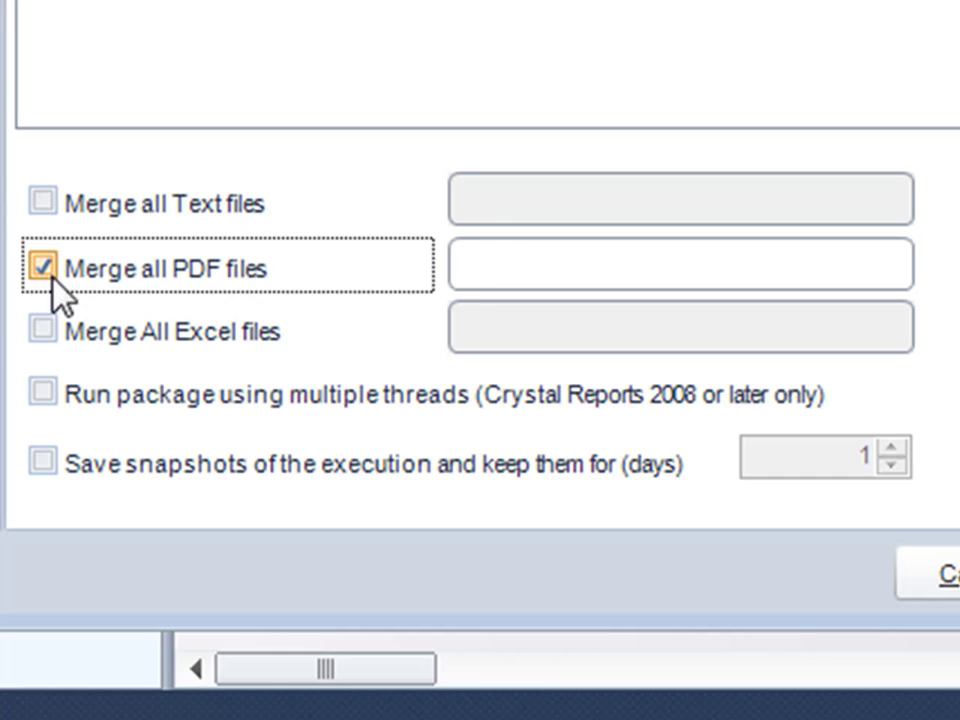
{"action": "left_click", "coordinate": [525, 270]}
{"action": "type", "text": "john"}
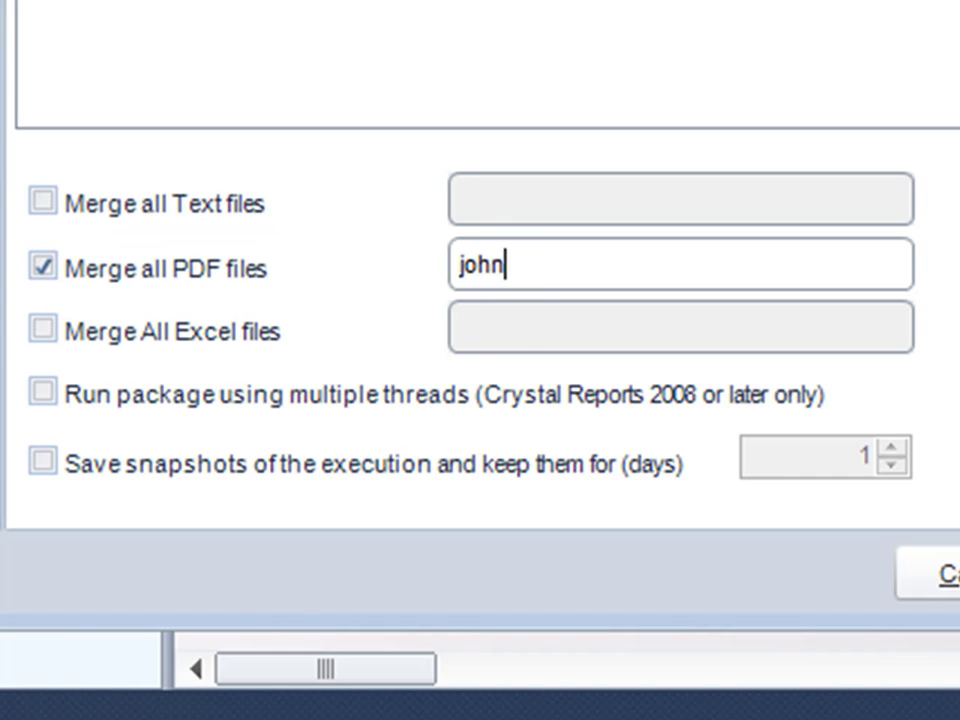
{"action": "type", "text": "s reports"}
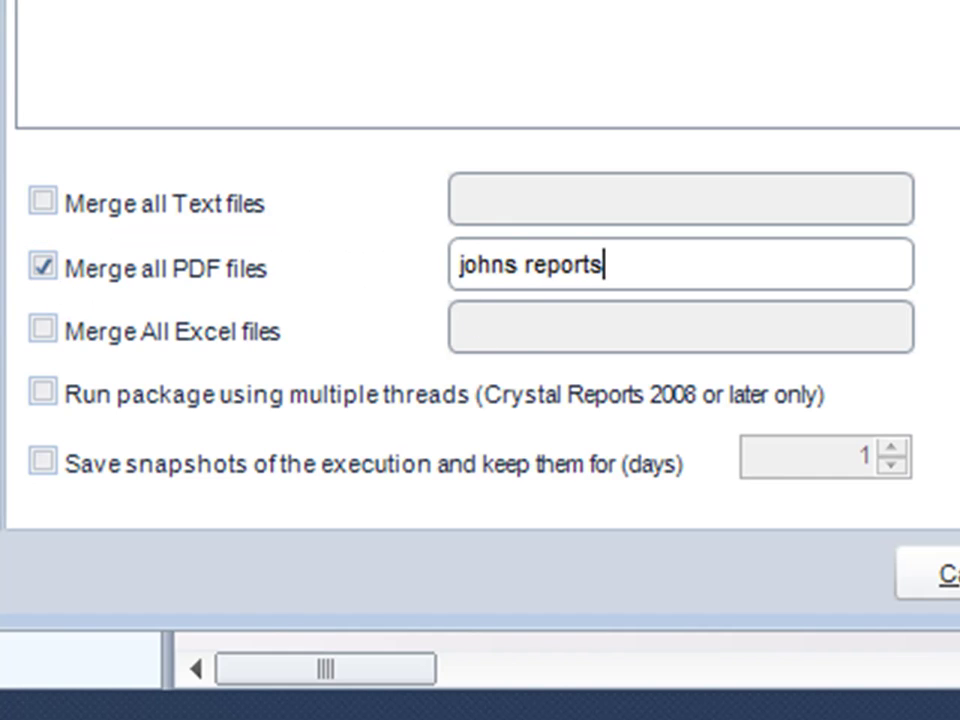
{"action": "type", "text": ".pdf"}
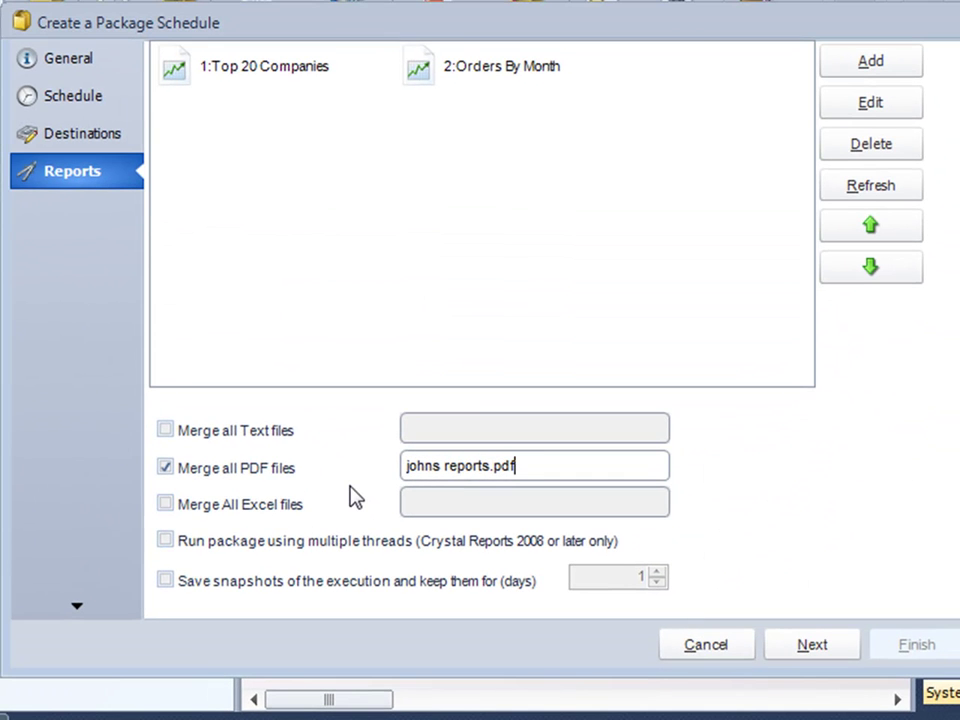
{"action": "left_click", "coordinate": [165, 468]}
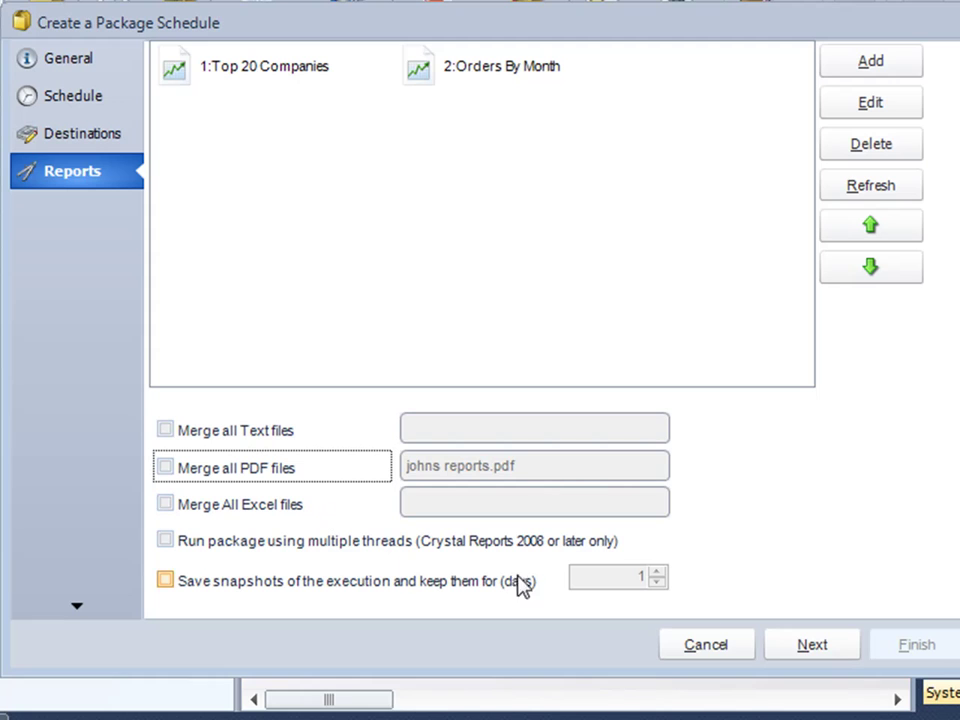
On the exception handling page, set the retry interval to 15 minutes and the retry count to 10.
{"action": "left_click", "coordinate": [812, 647]}
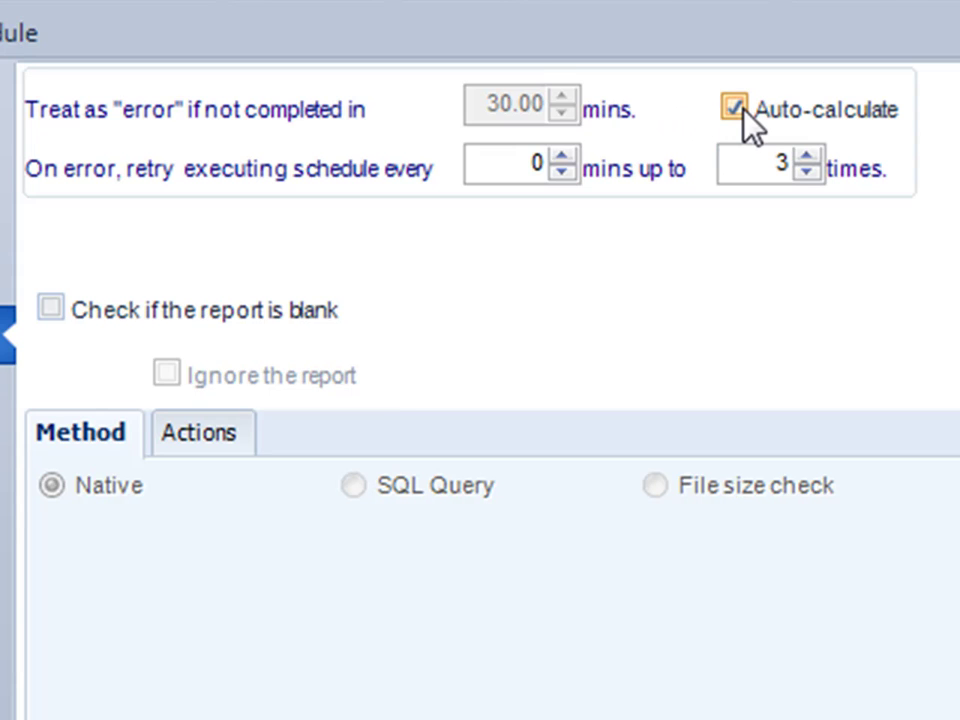
{"action": "mouse_move", "coordinate": [508, 169]}
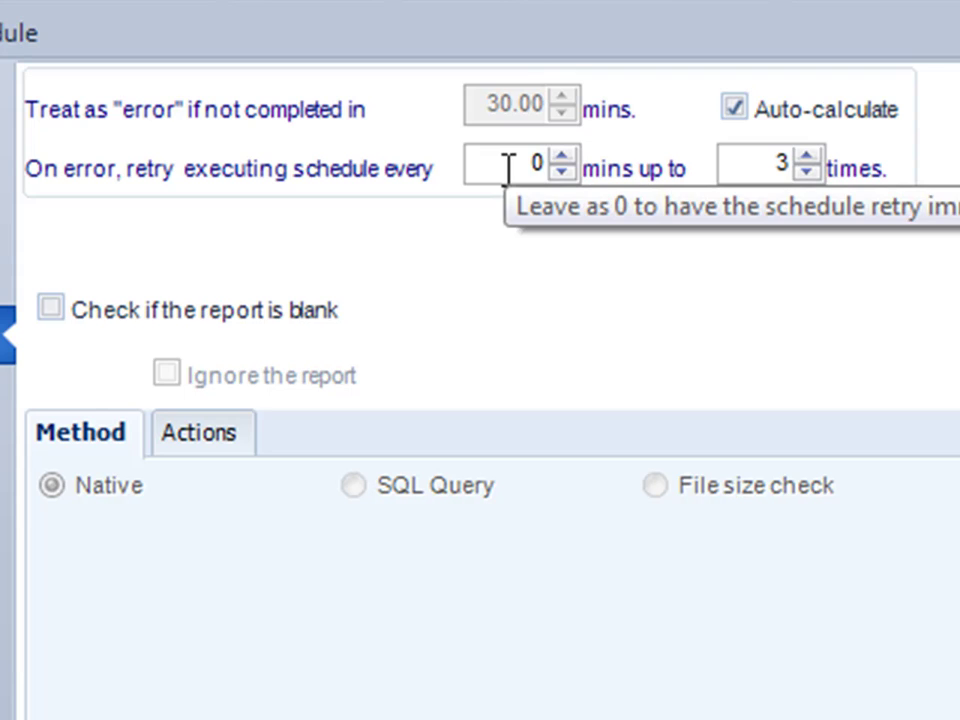
{"action": "left_click_drag", "start_coordinate": [508, 169], "coordinate": [601, 162]}
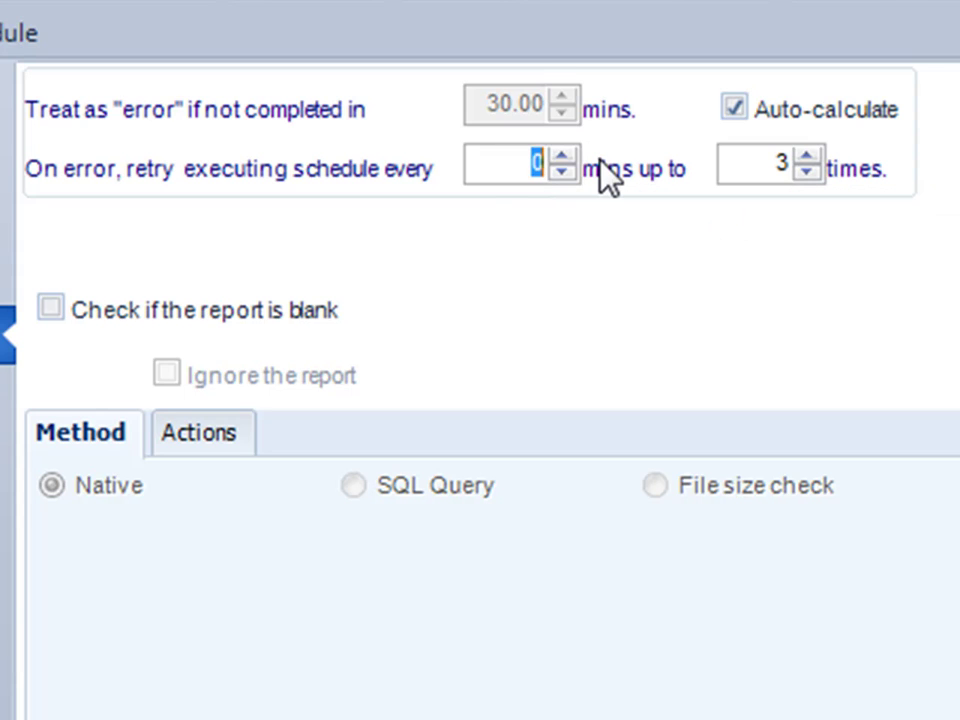
{"action": "type", "text": "15"}
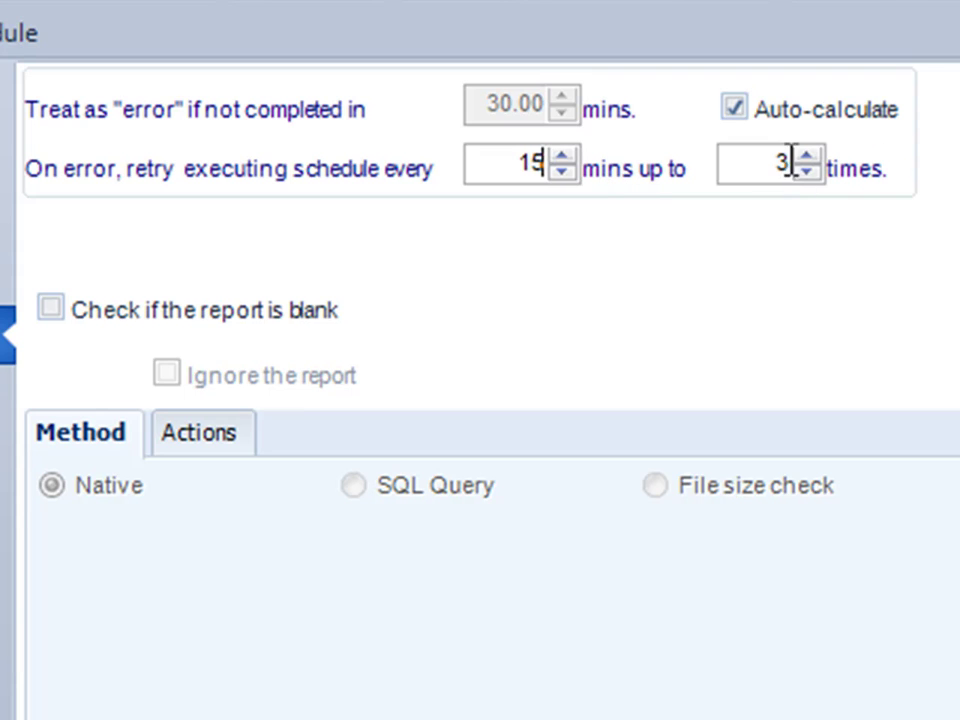
{"action": "left_click_drag", "start_coordinate": [765, 159], "coordinate": [828, 178]}
{"action": "type", "text": "10"}
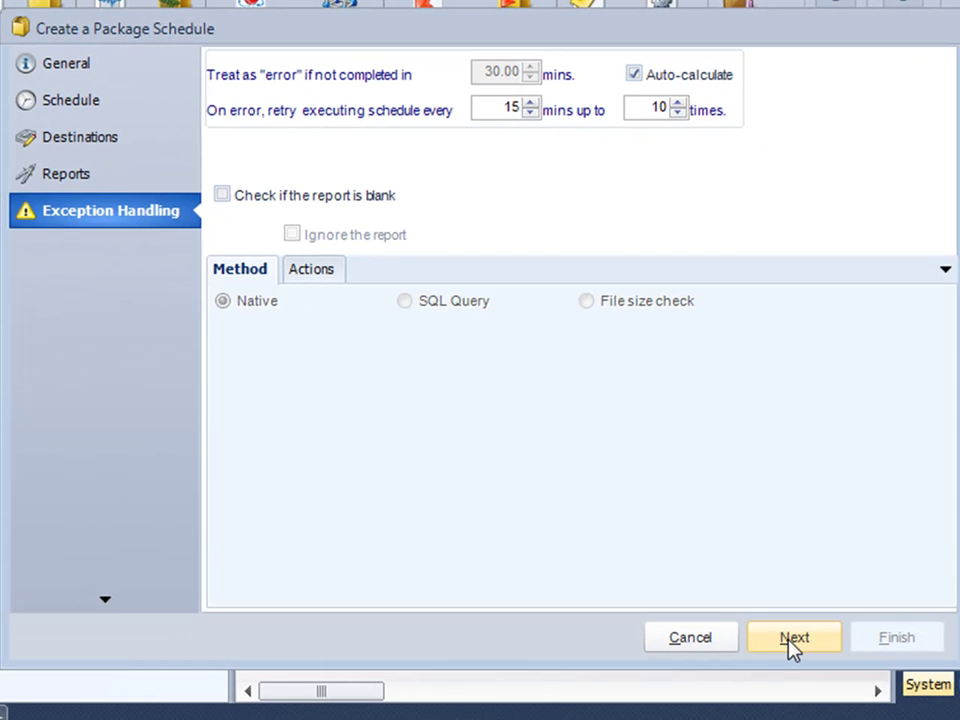
Advance to the Custom Tasks page of the package wizard.
{"action": "left_click", "coordinate": [790, 641]}
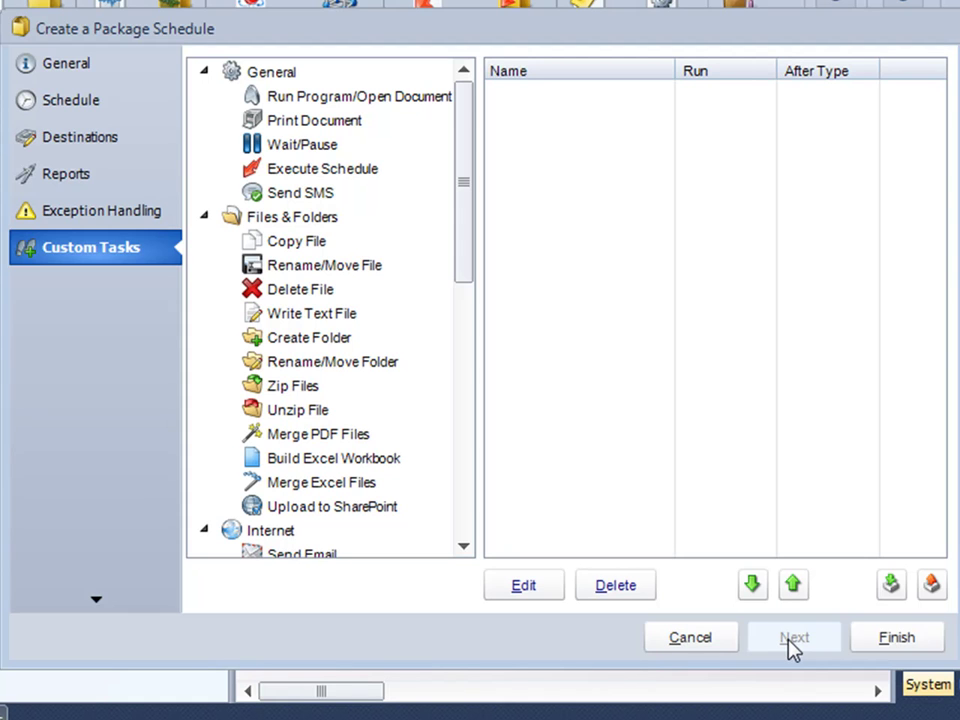
Finish the wizard, then open My First Package's properties from the Weekly folder.
{"action": "left_click", "coordinate": [896, 648]}
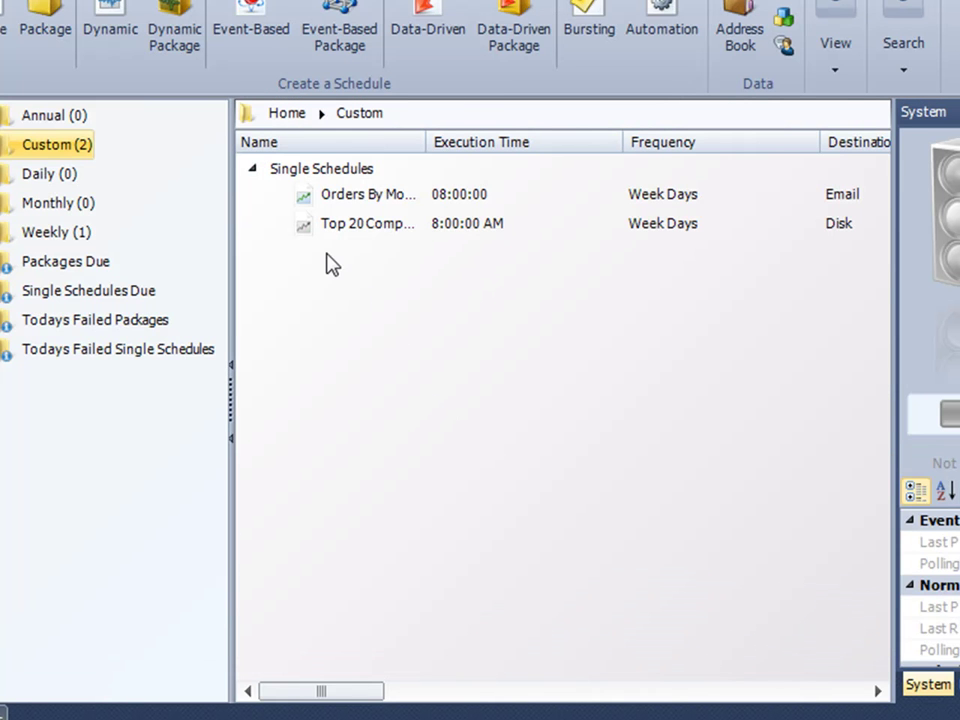
{"action": "left_click", "coordinate": [49, 240]}
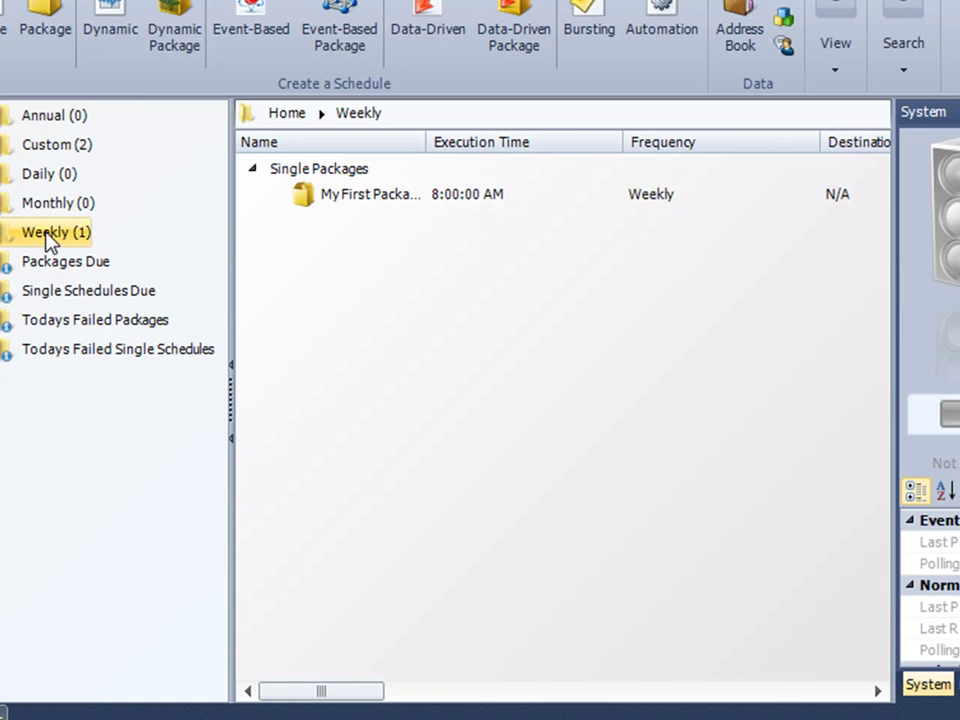
{"action": "right_click", "coordinate": [328, 200]}
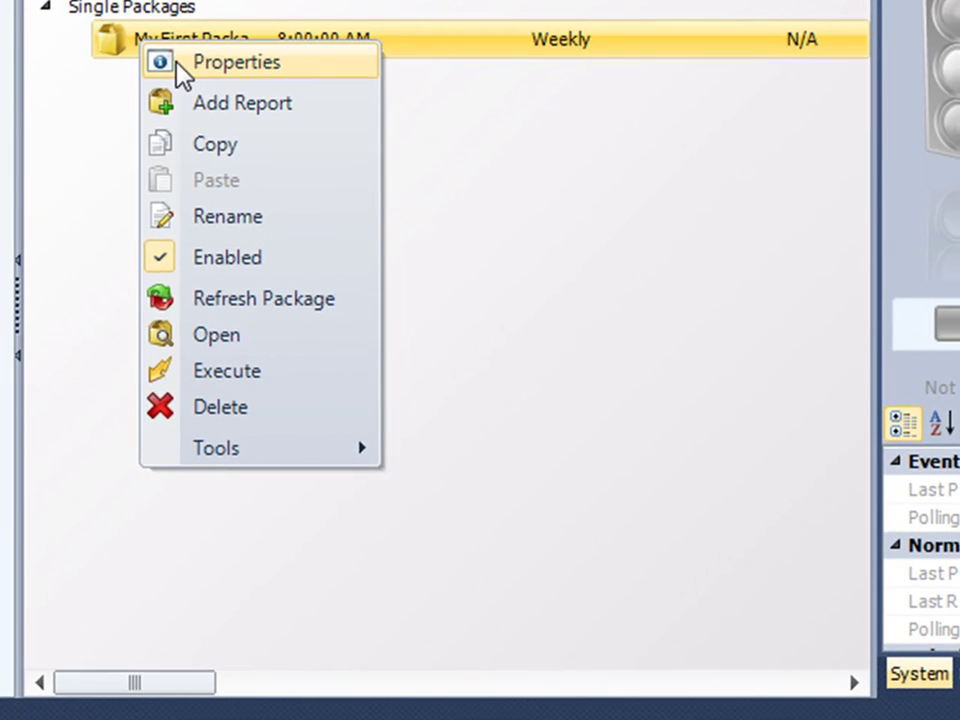
{"action": "left_click", "coordinate": [178, 64]}
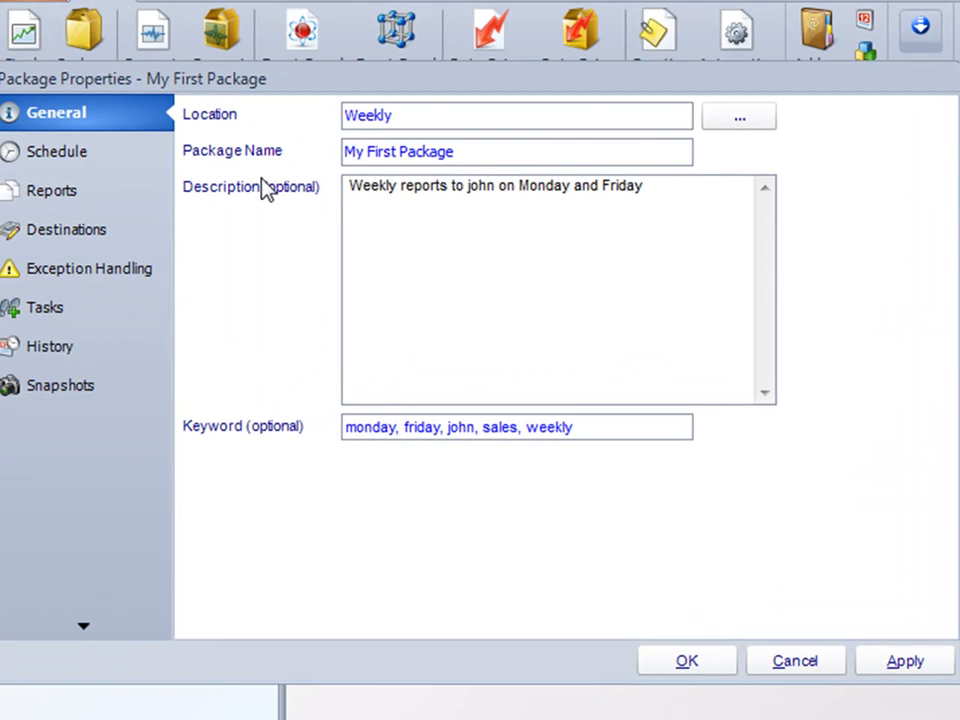
Review the Monday and Friday 8:00 AM weekly schedule, then display the package's report list.
{"action": "left_click", "coordinate": [85, 158]}
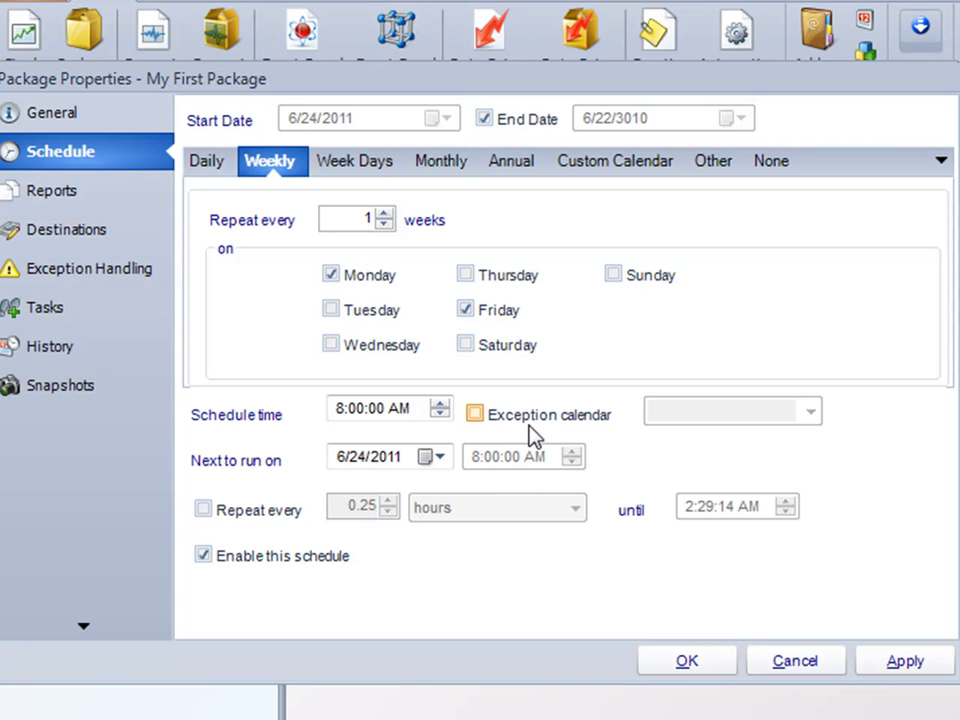
{"action": "left_click", "coordinate": [45, 196]}
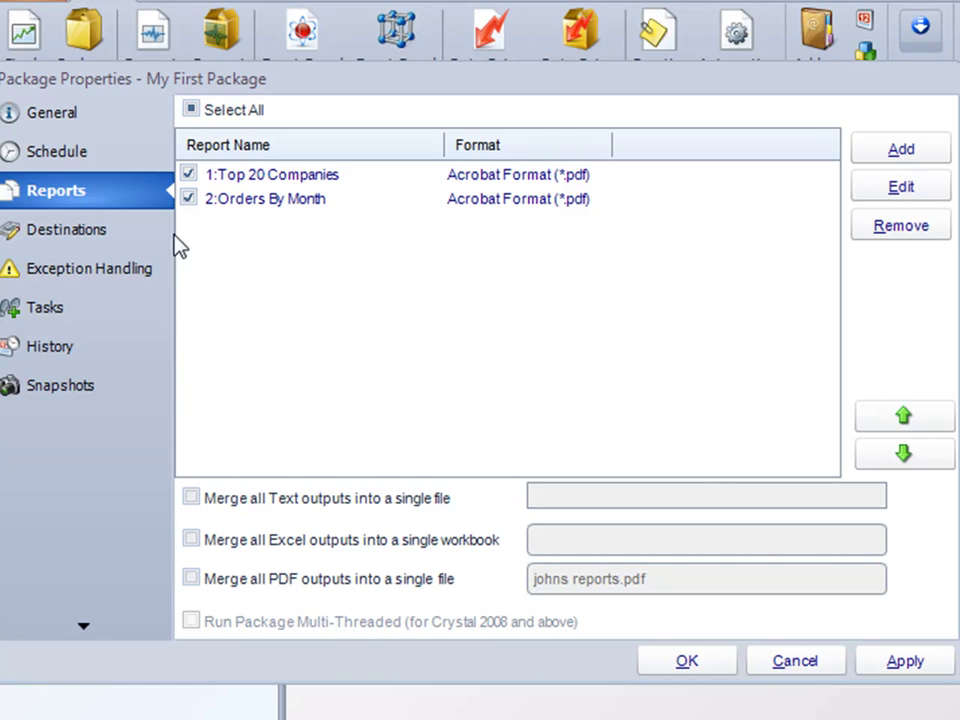
Check the email destination, exception handling, custom tasks, run history and snapshot pages in turn.
{"action": "left_click", "coordinate": [108, 236]}
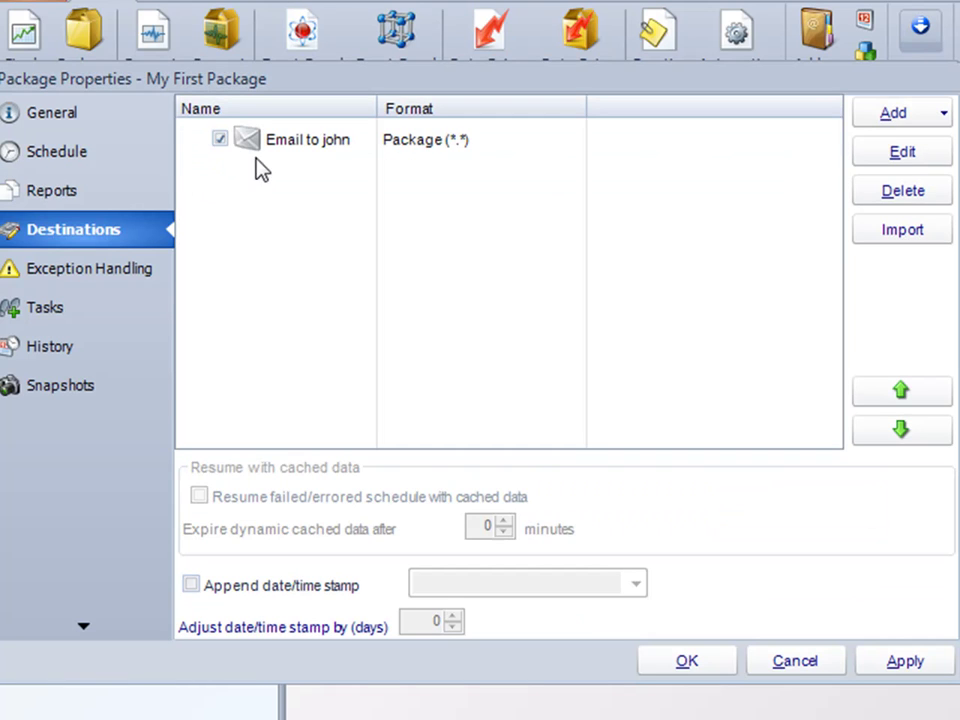
{"action": "left_click", "coordinate": [316, 141]}
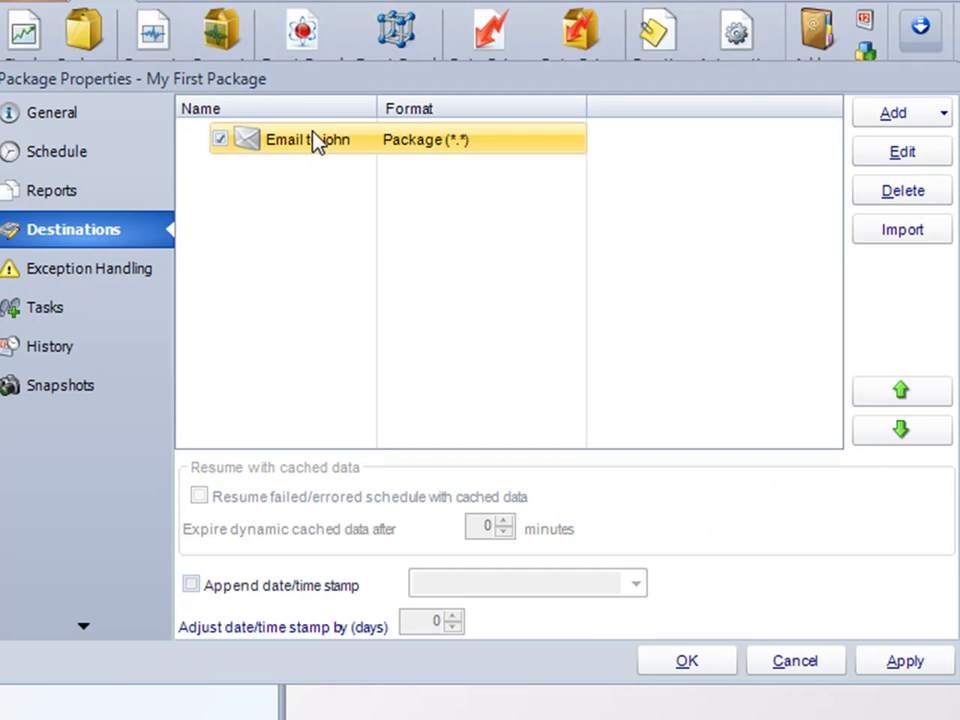
{"action": "left_click", "coordinate": [125, 278]}
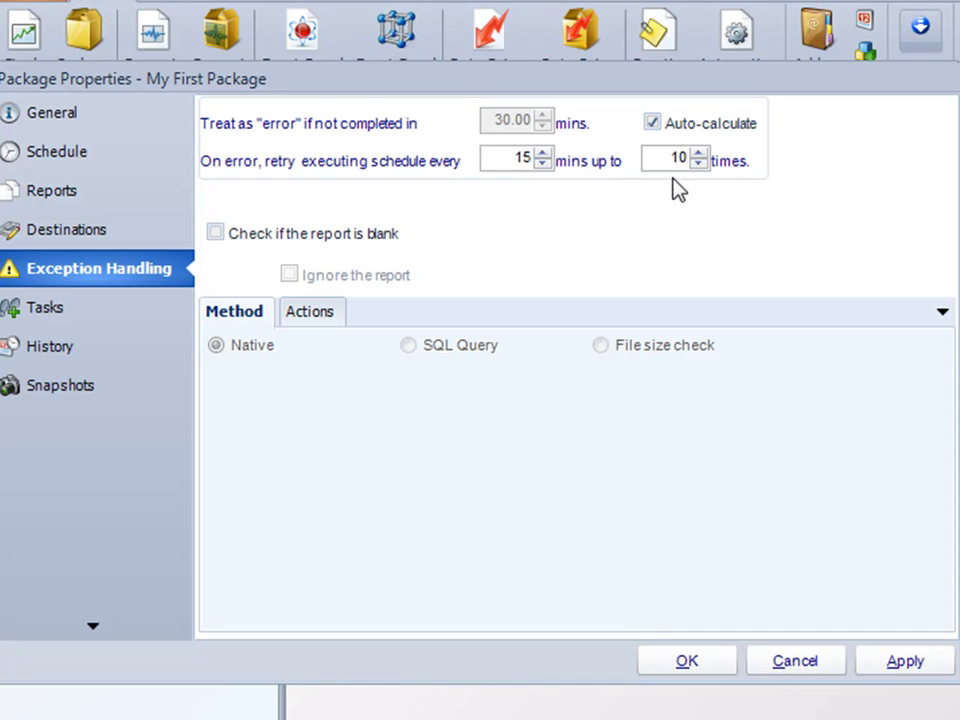
{"action": "left_click", "coordinate": [133, 313]}
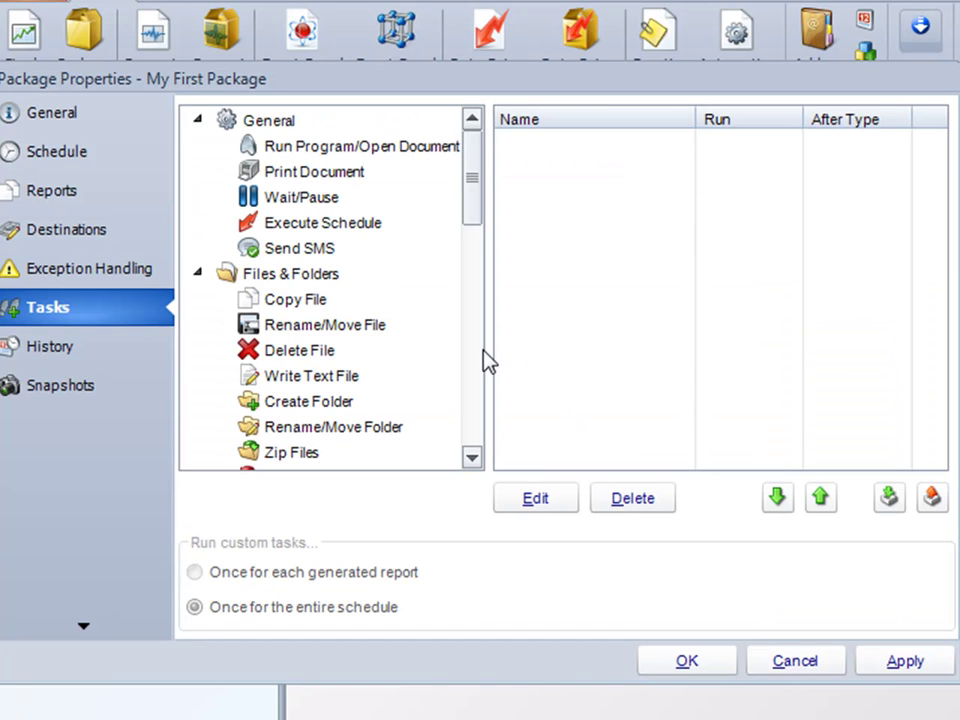
{"action": "left_click", "coordinate": [90, 355]}
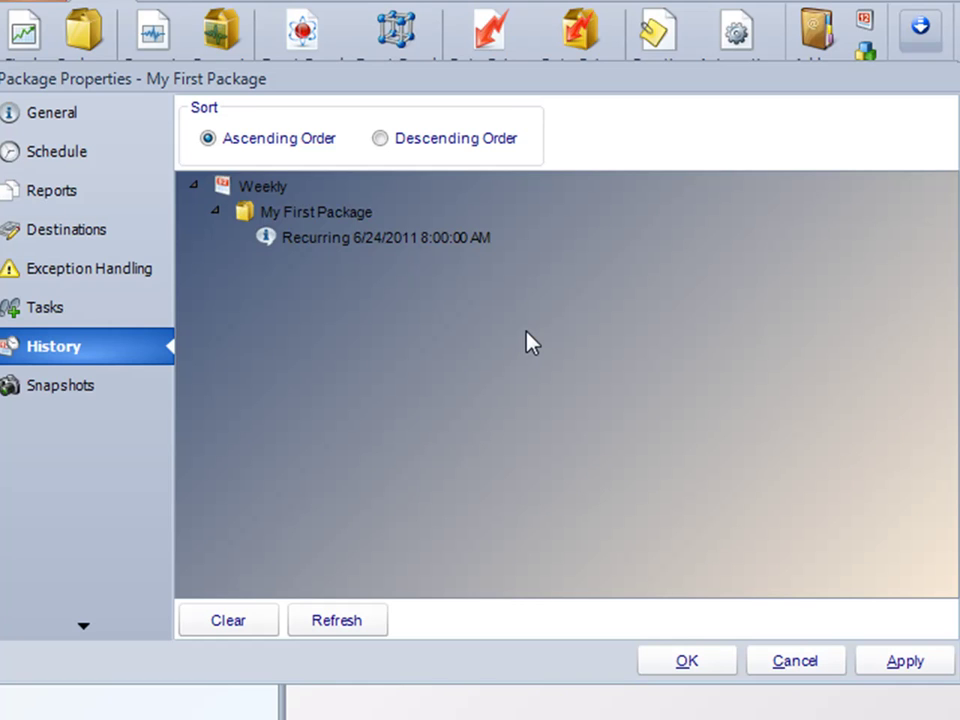
{"action": "left_click", "coordinate": [96, 401]}
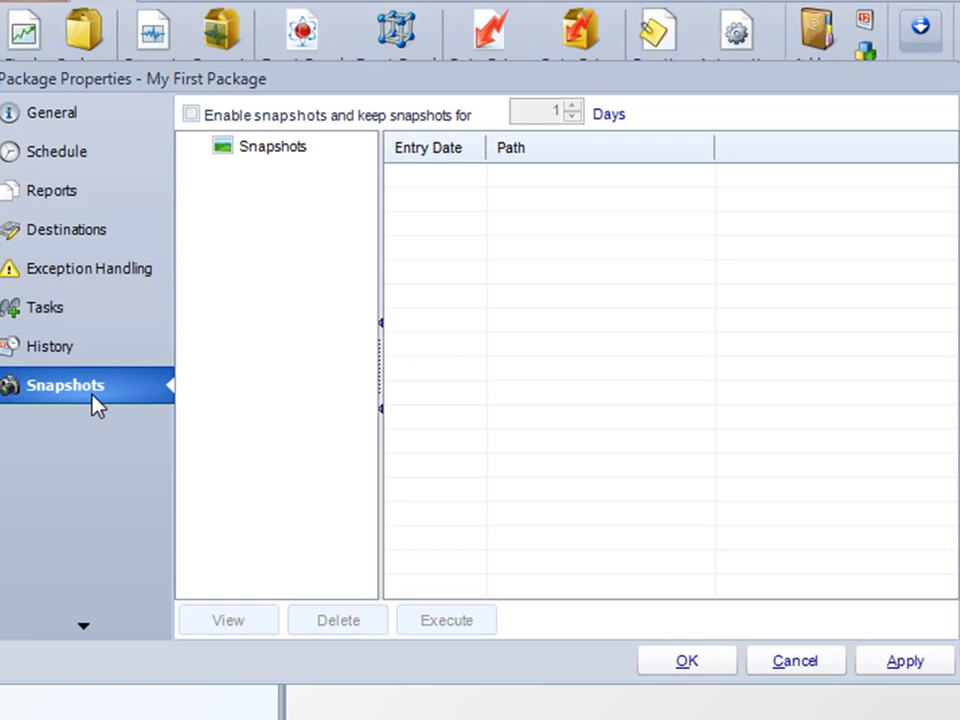
Save and close My First Package's properties so it lists in Weekly at 08:00.
{"action": "left_click", "coordinate": [889, 660]}
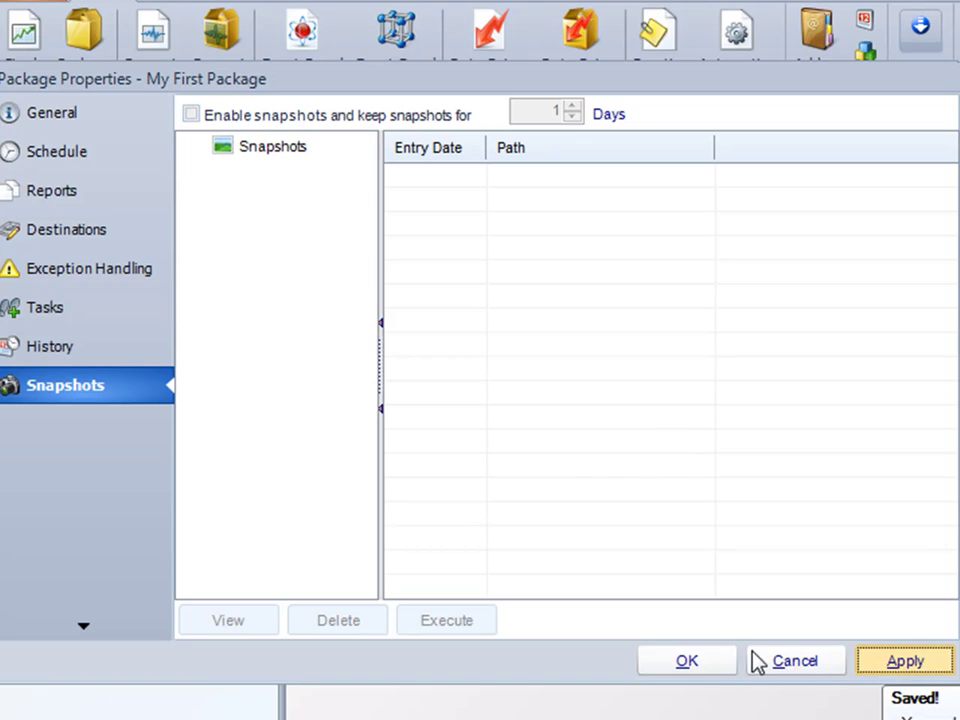
{"action": "left_click", "coordinate": [709, 662]}
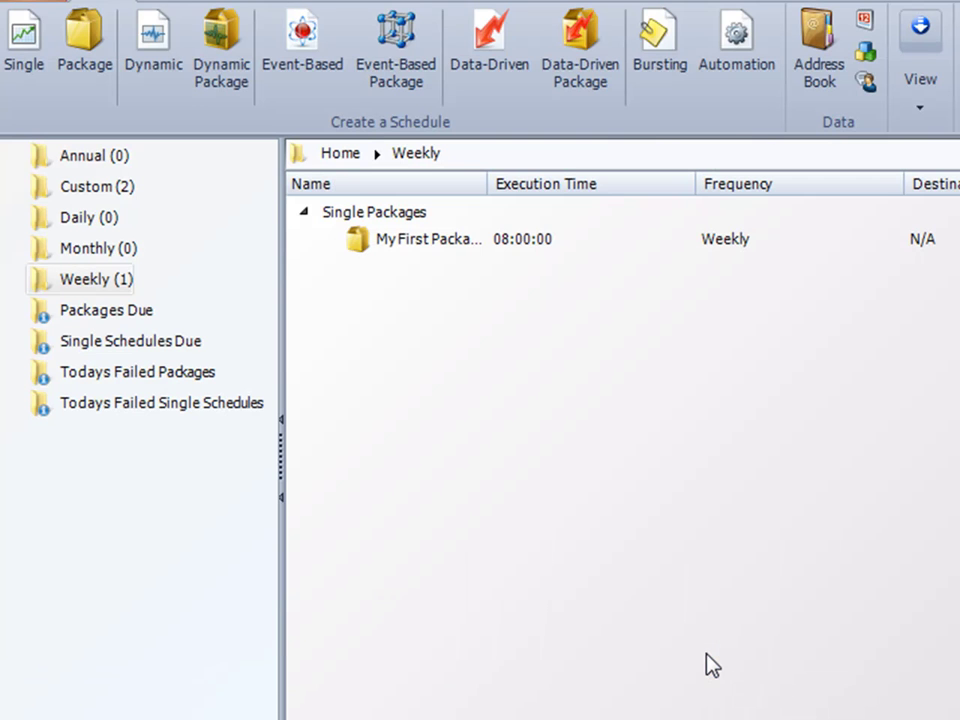